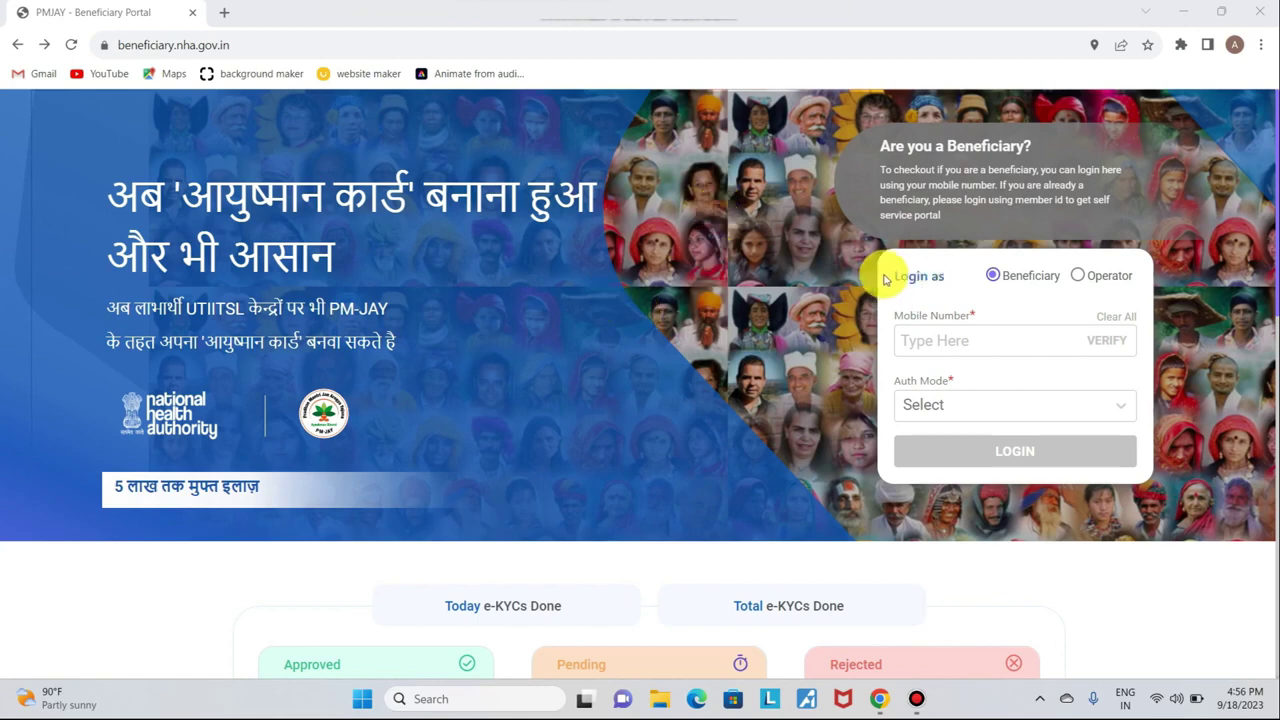
Switch 'Login as' to Operator and open the operator account SIGN UP page
triple_click(910, 270)
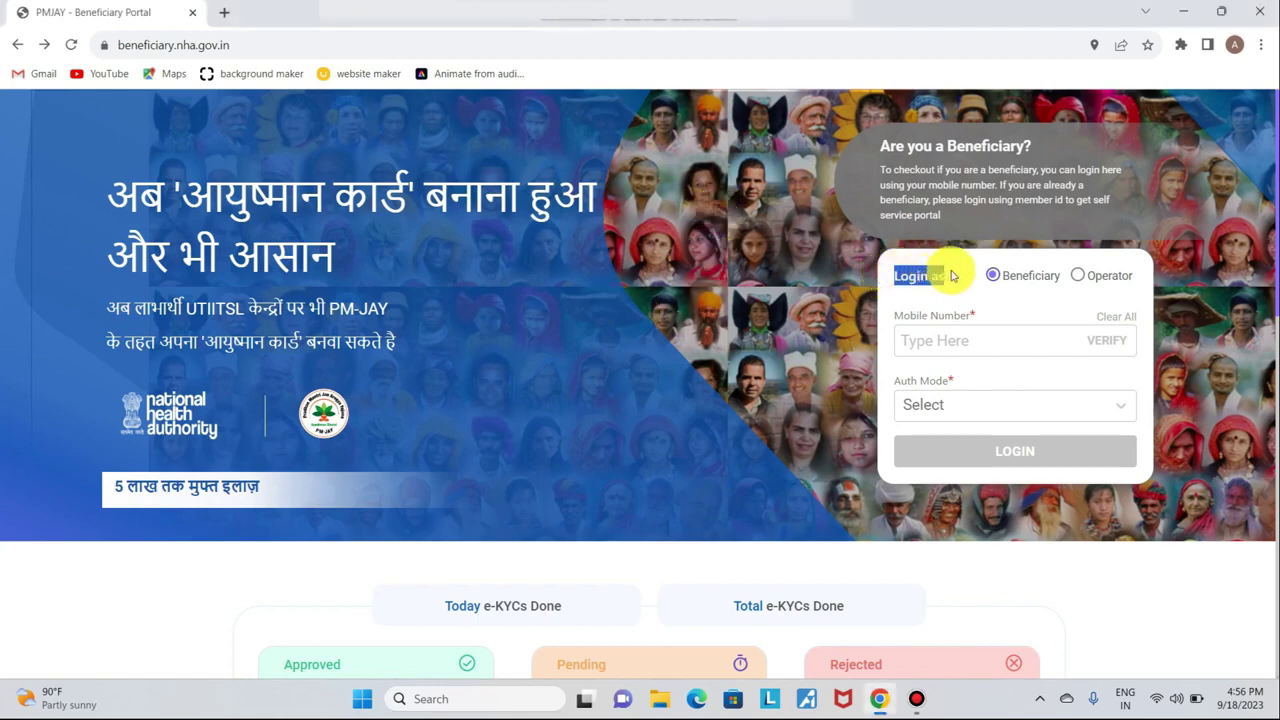
double_click(1071, 280)
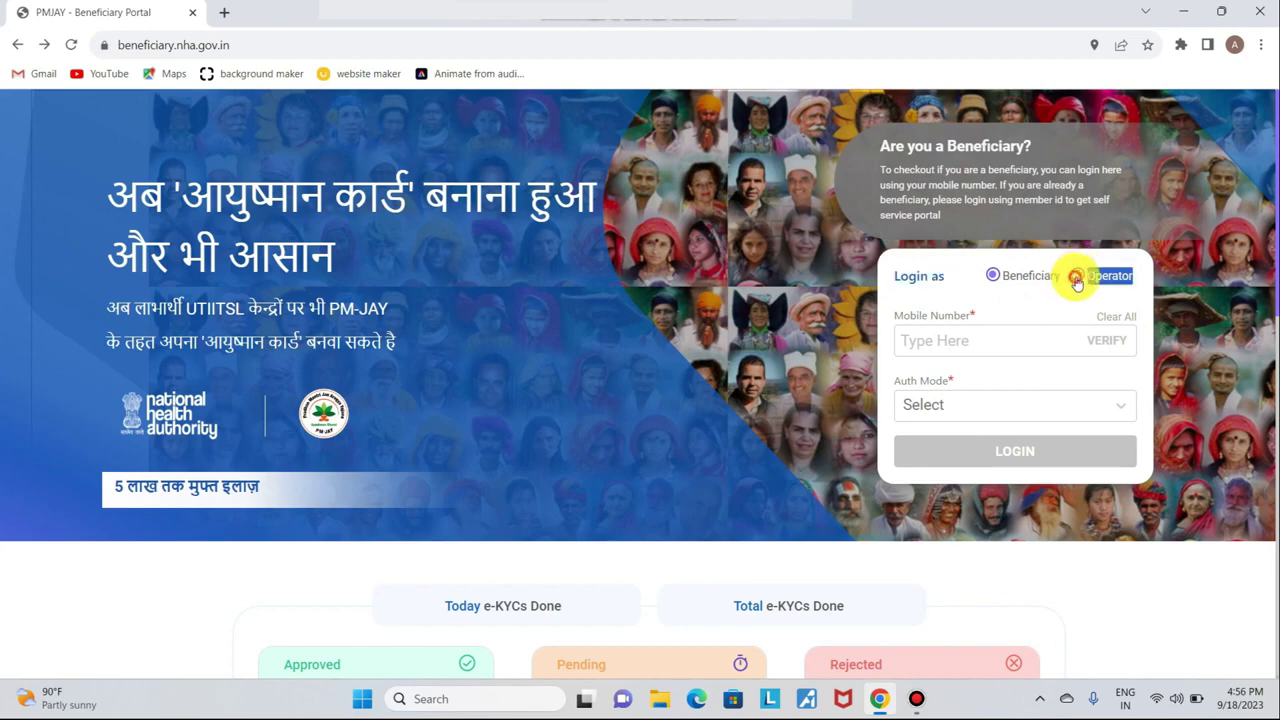
left_click(1075, 277)
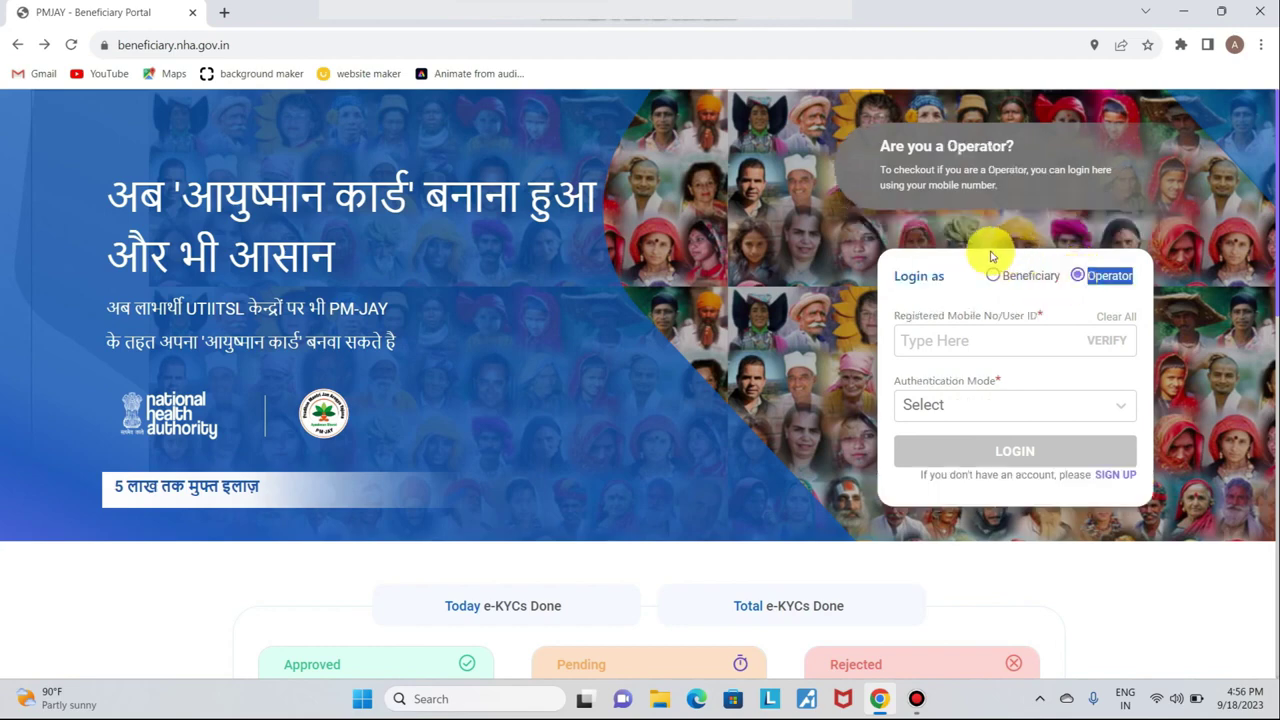
scroll(994, 283, "down", 1)
left_click_drag(919, 397, 1114, 394)
left_click(1120, 391)
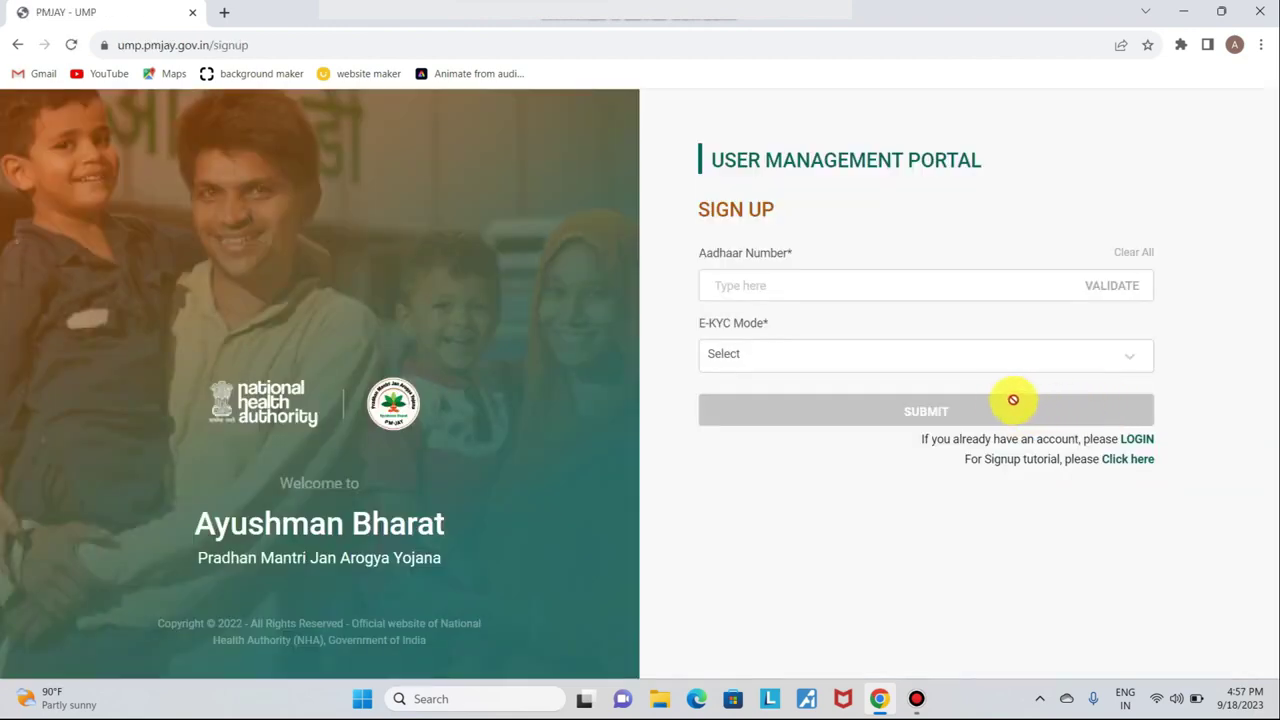
Enter and validate the Aadhaar number, then expand the E-KYC Mode dropdown
left_click_drag(686, 263, 803, 281)
left_click(804, 287)
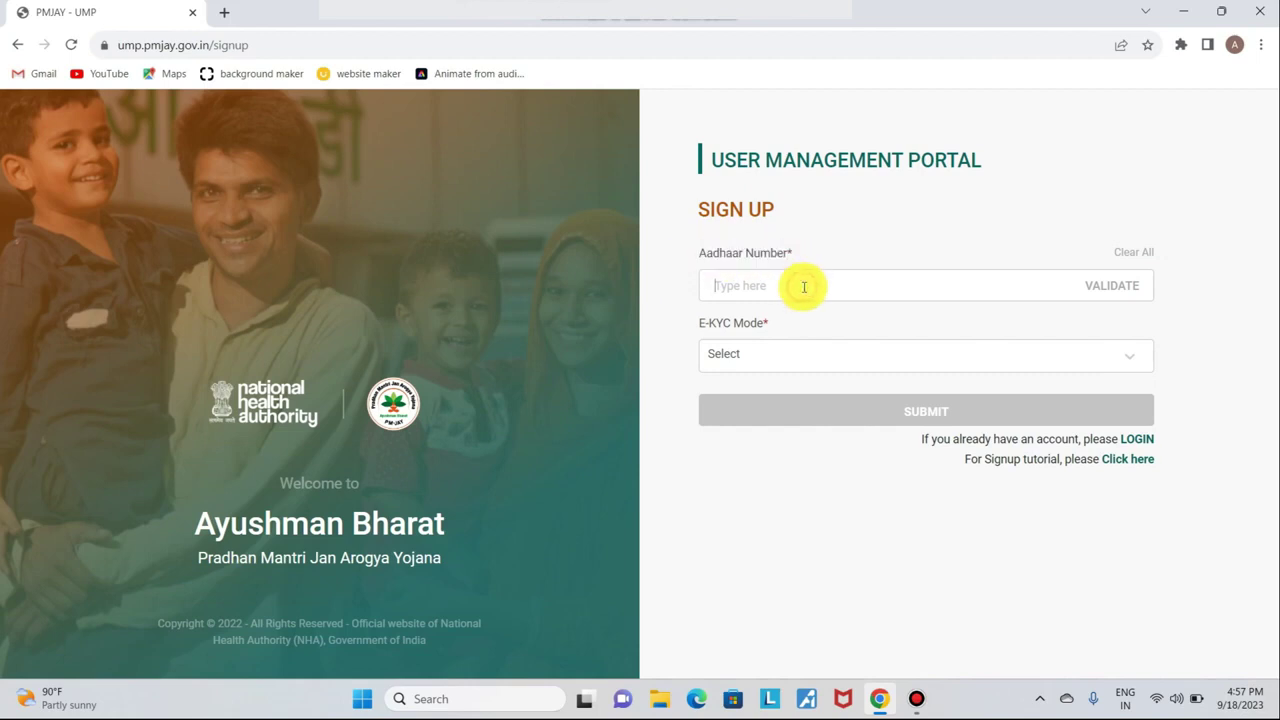
type("1234567890")
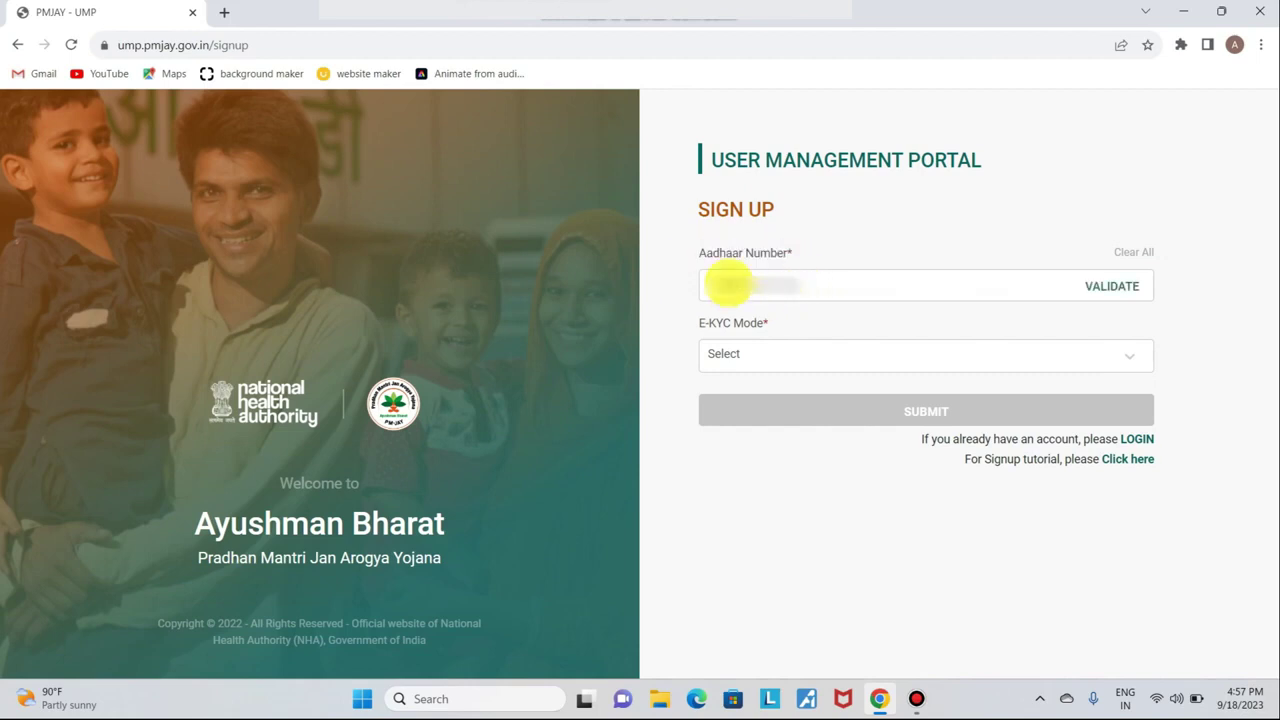
left_click_drag(700, 260, 800, 257)
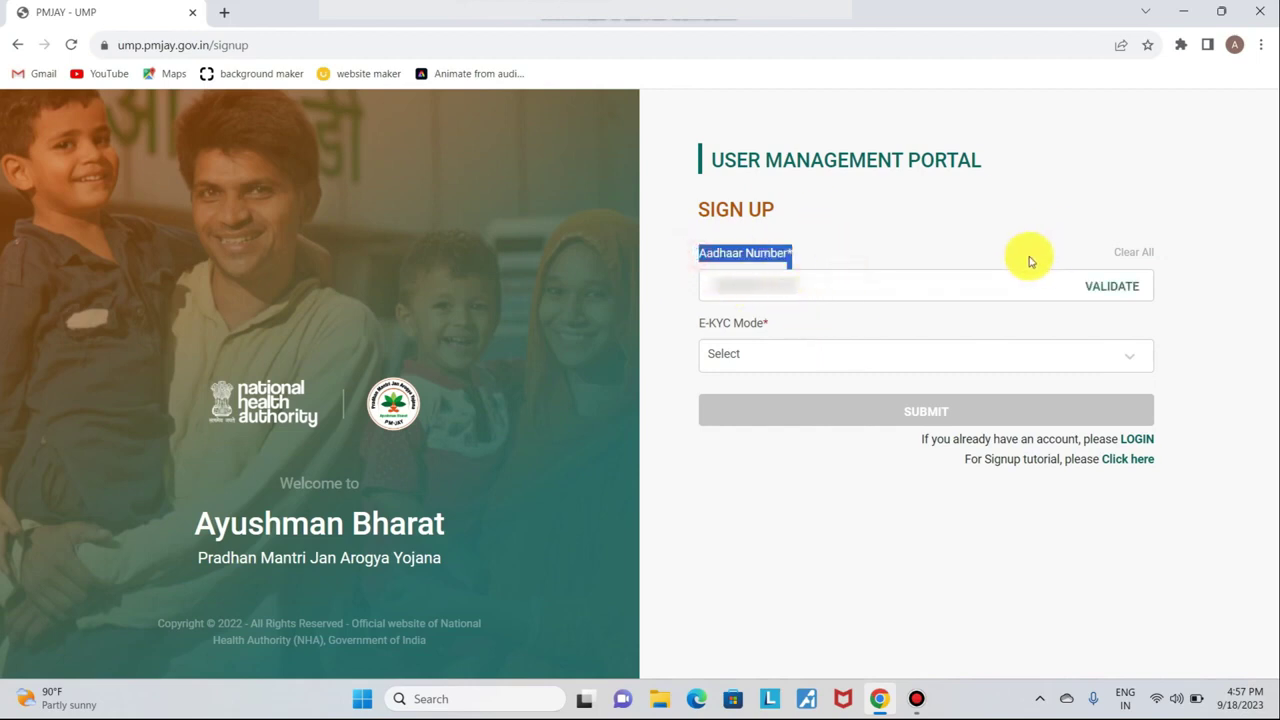
left_click(1116, 288)
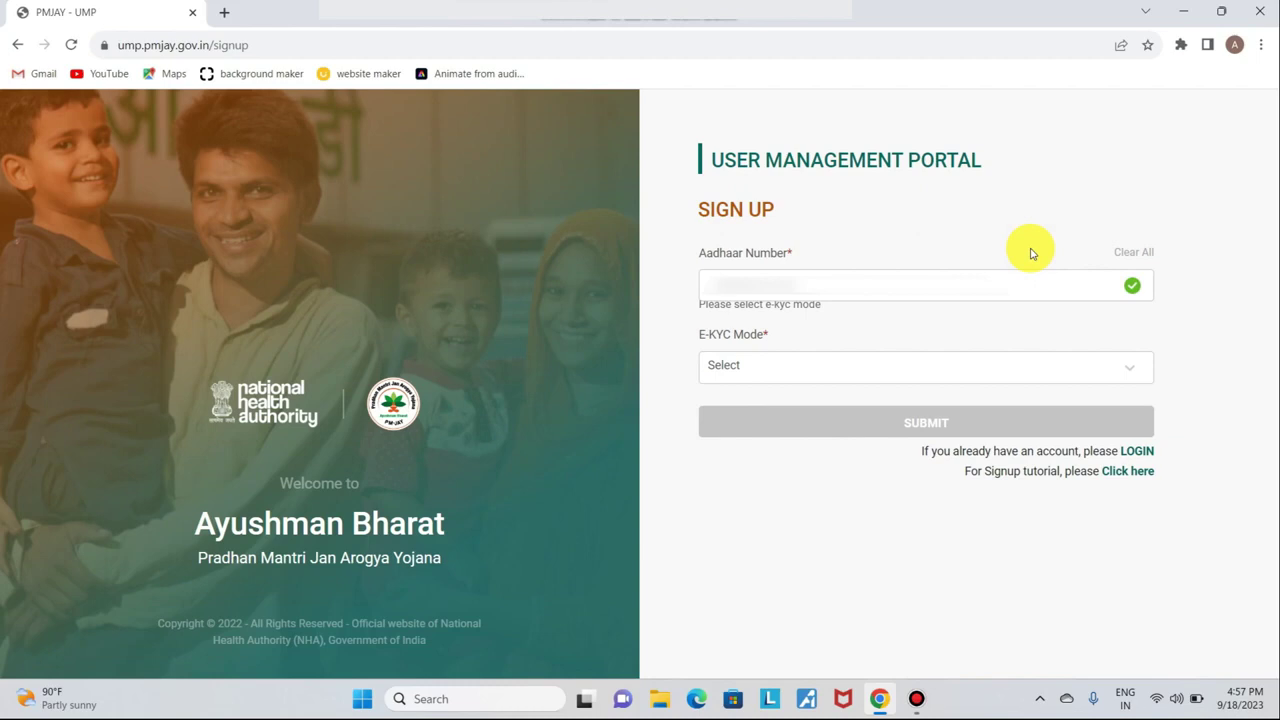
left_click_drag(680, 342, 793, 352)
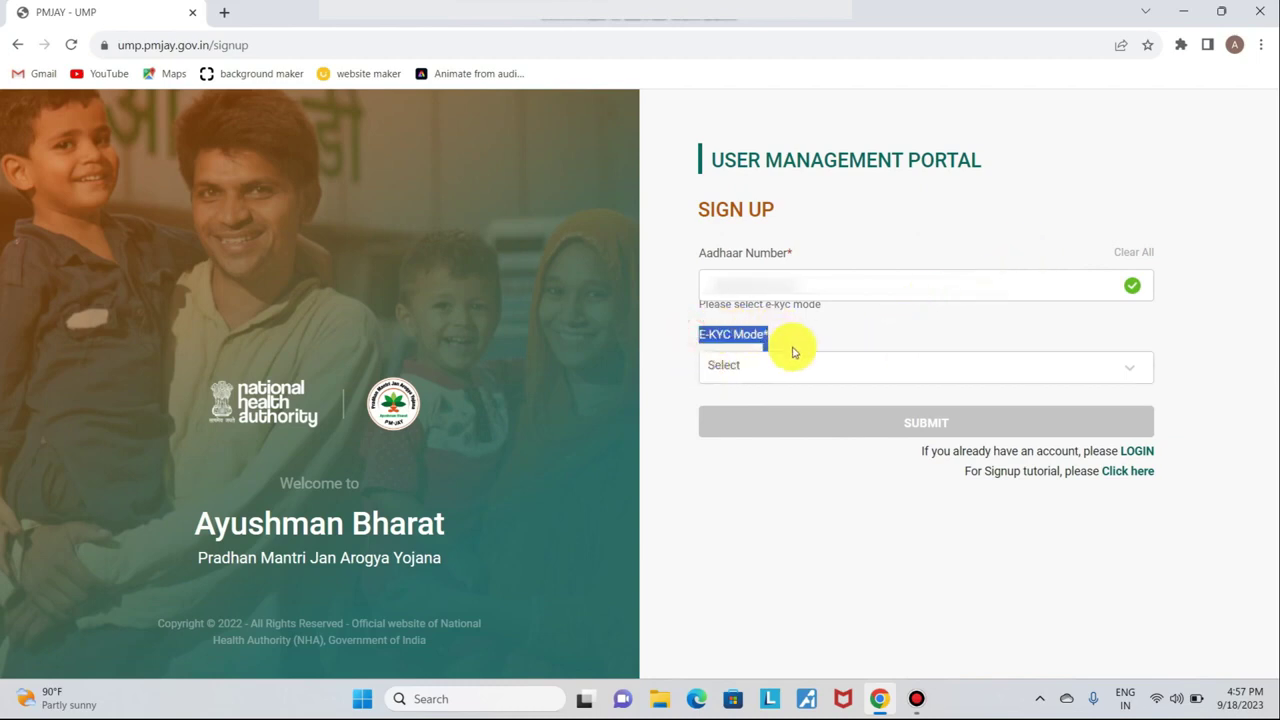
left_click(801, 362)
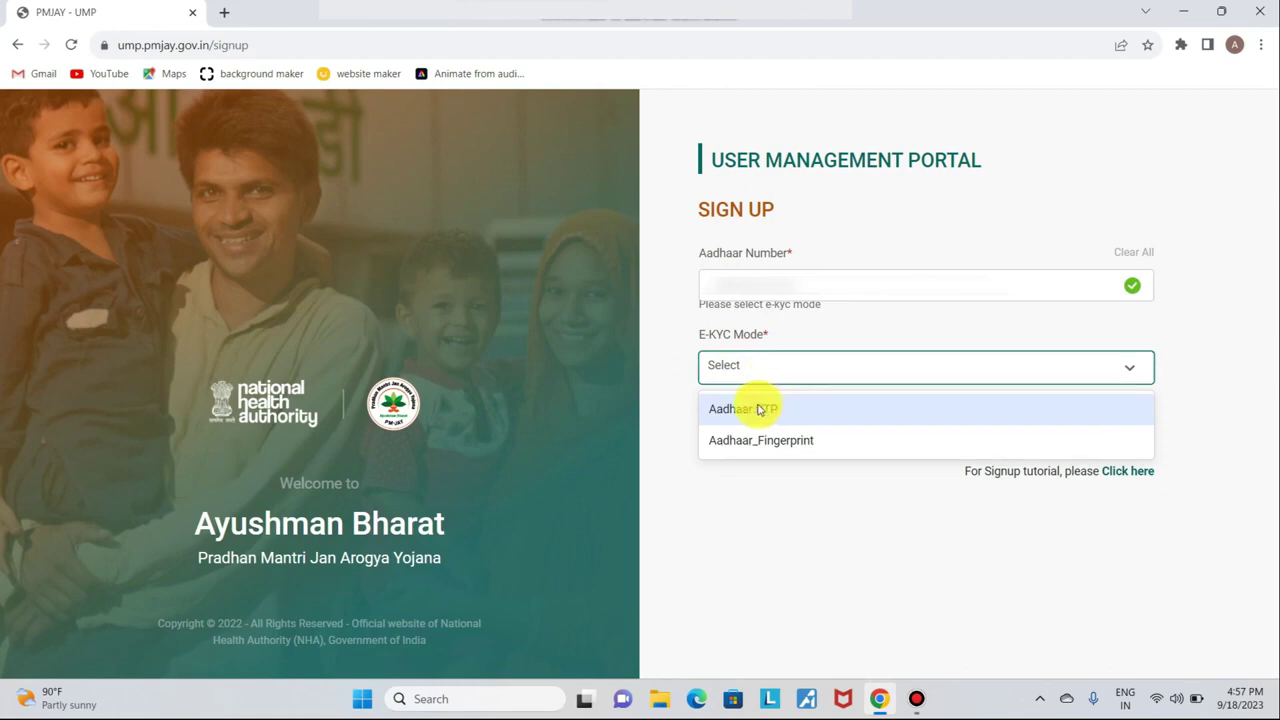
Pick Aadhaar OTP mode, give consent, paste the received OTP and submit verification
left_click(760, 410)
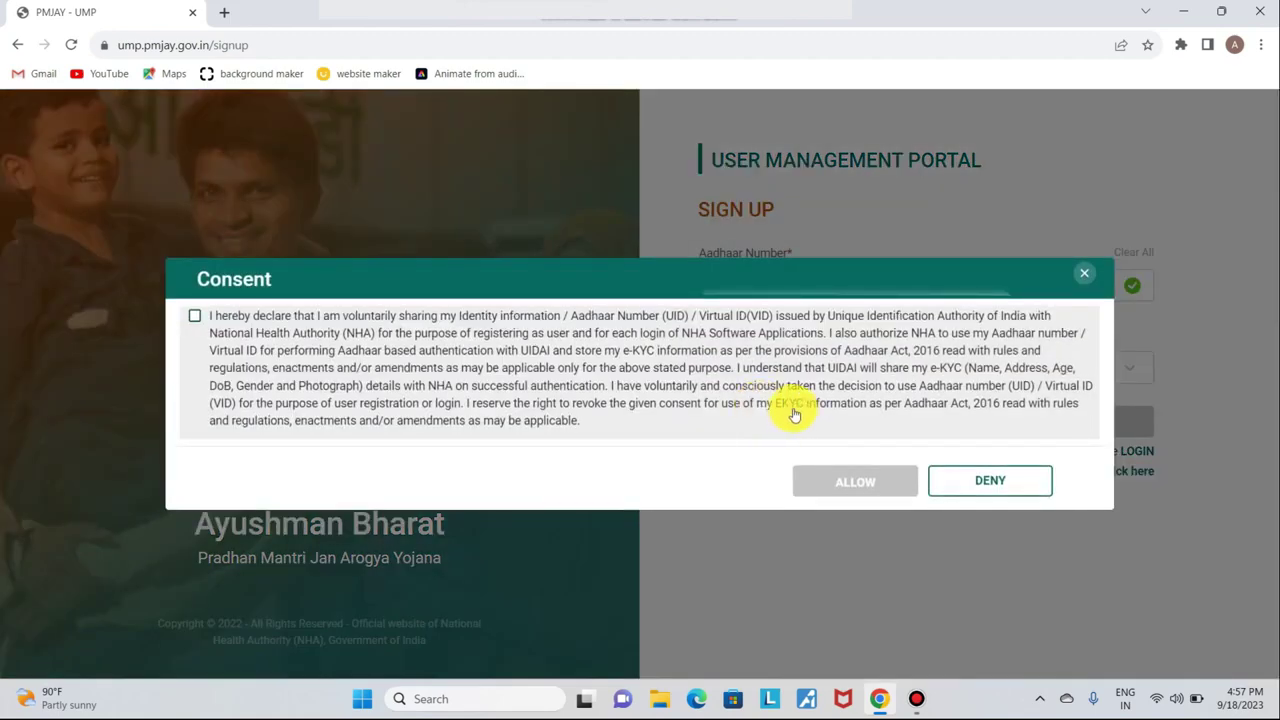
left_click(195, 320)
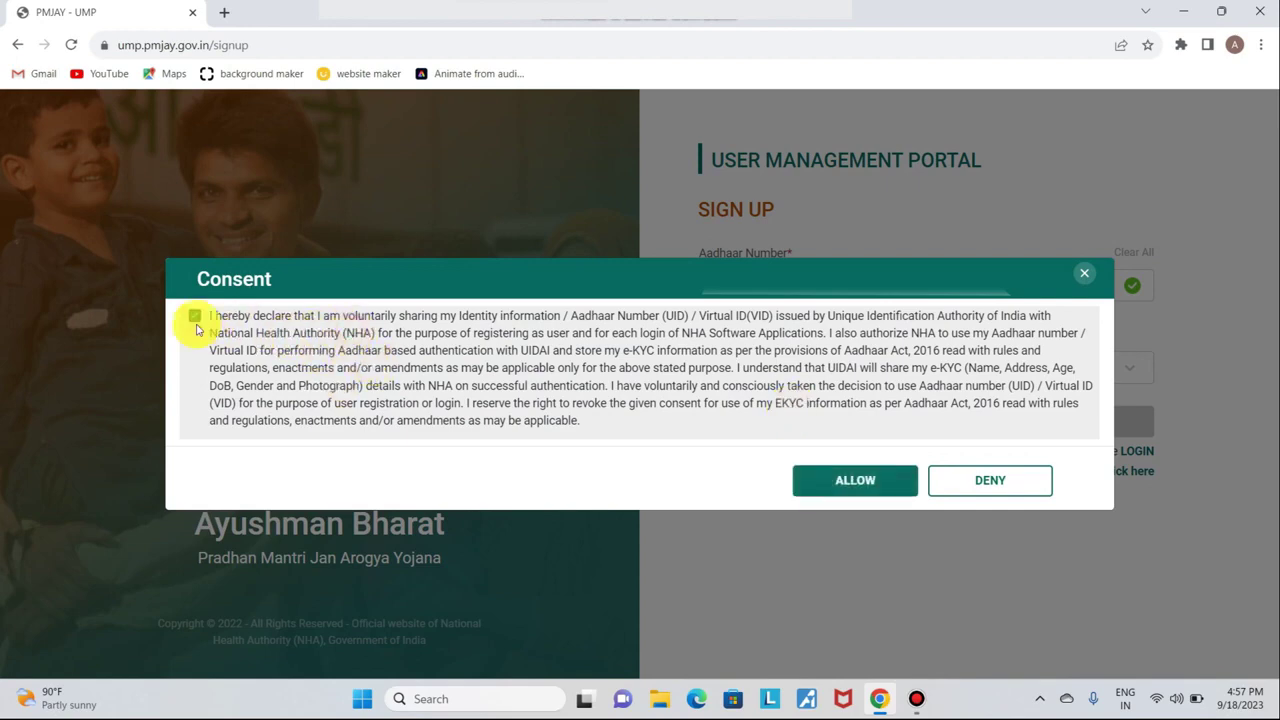
left_click(826, 480)
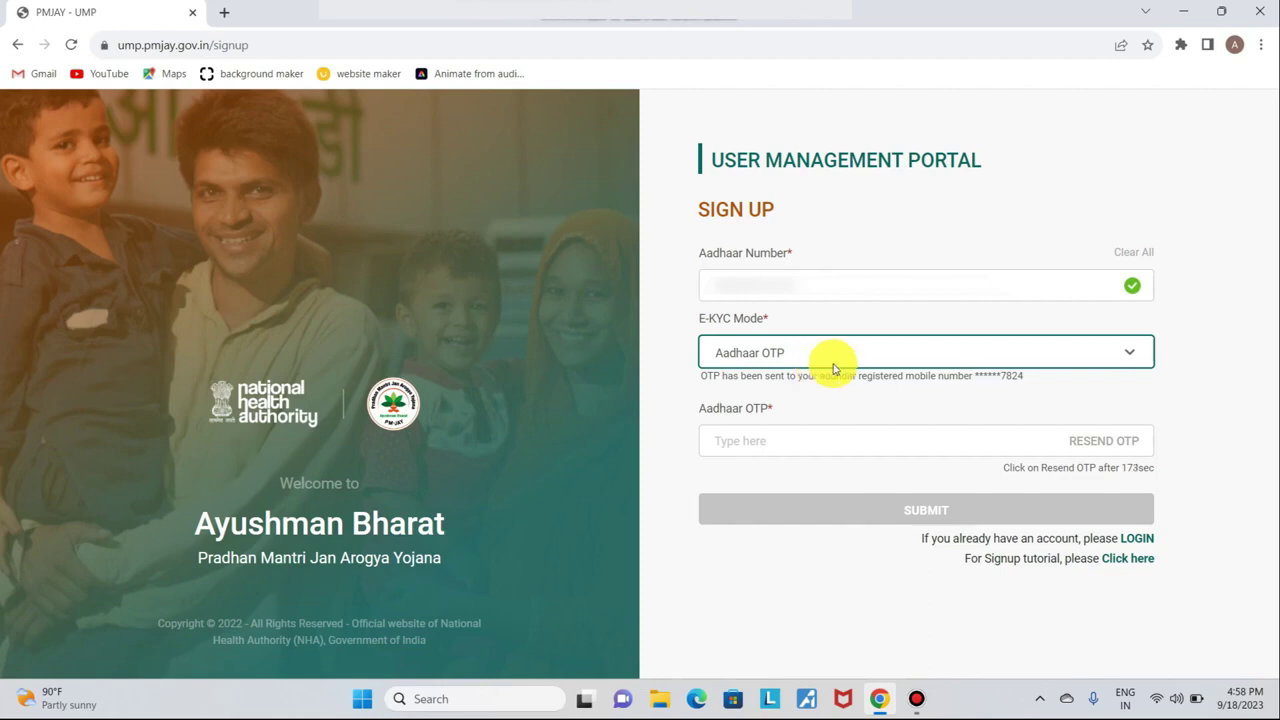
left_click(829, 429)
key("ctrl+v")
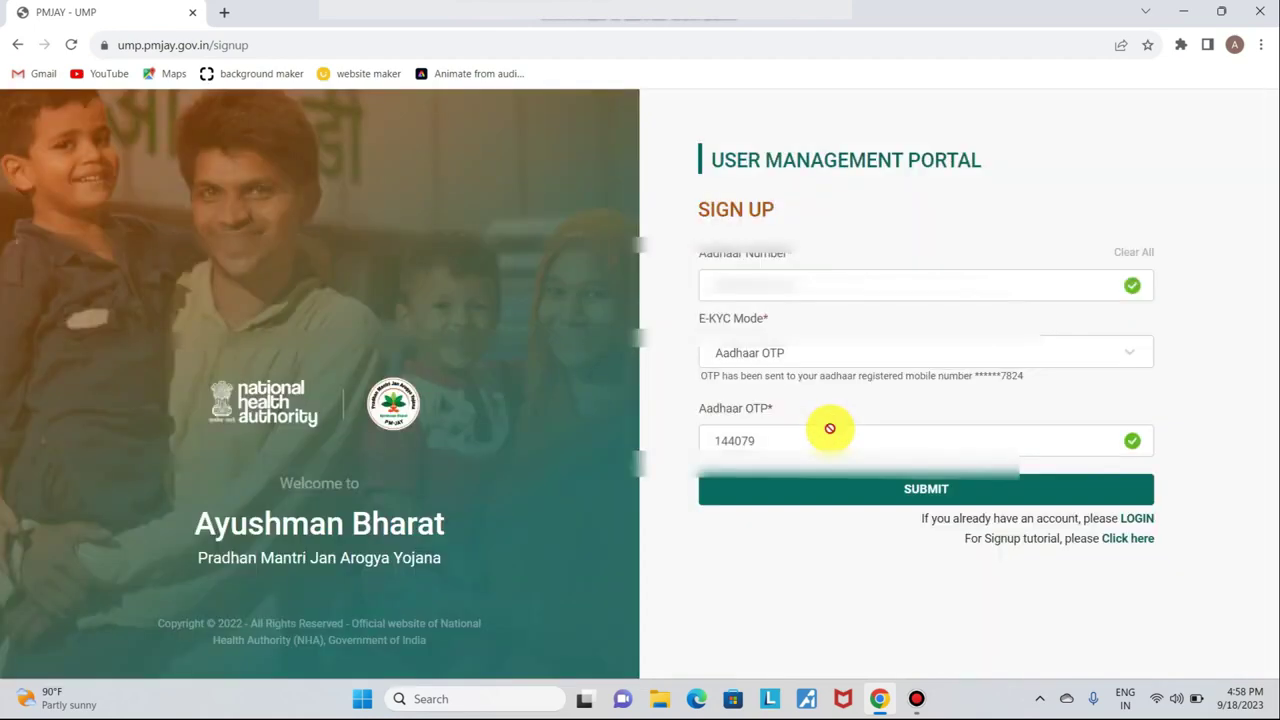
left_click(944, 489)
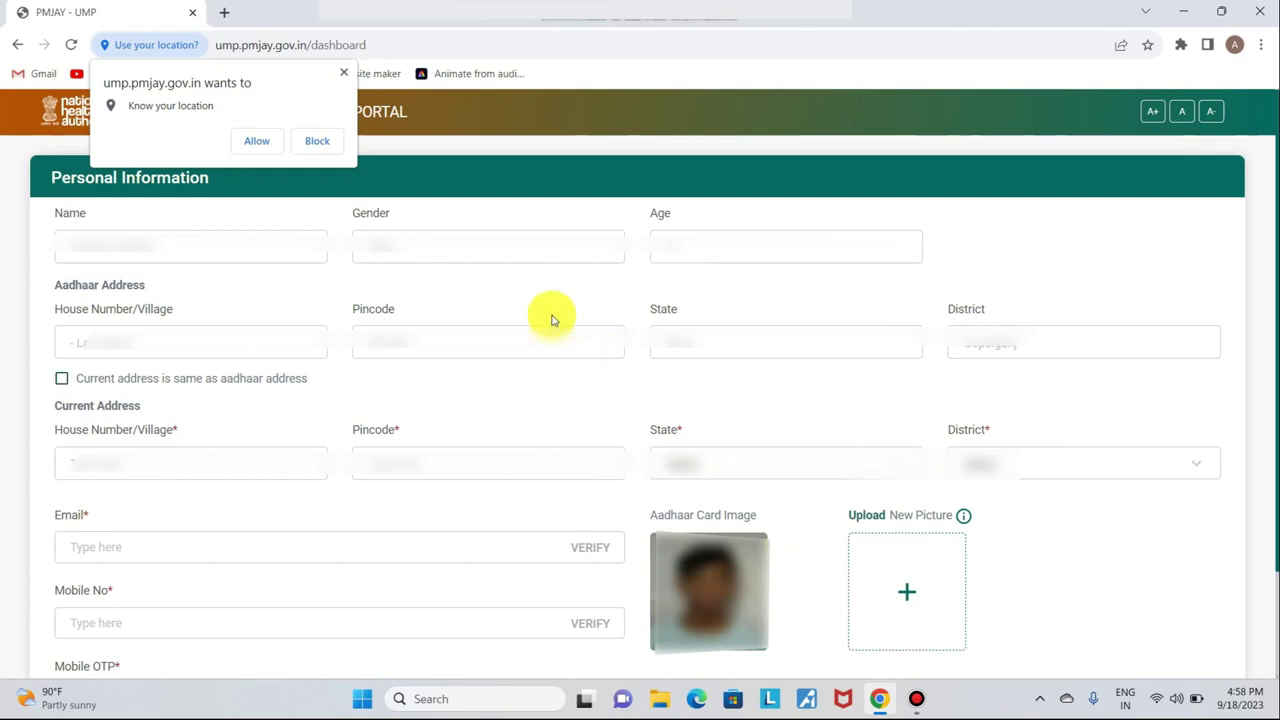
Allow location access and mark the current address as same as the Aadhaar address
left_click(254, 143)
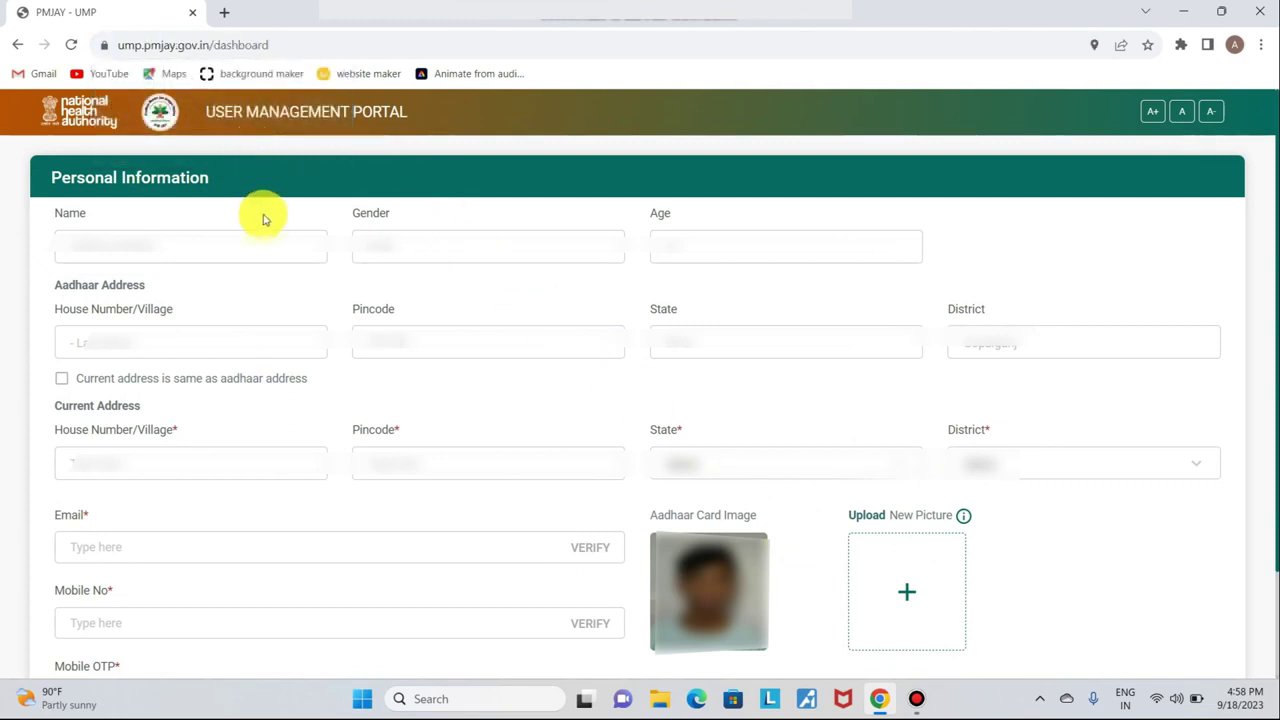
left_click_drag(63, 250, 143, 254)
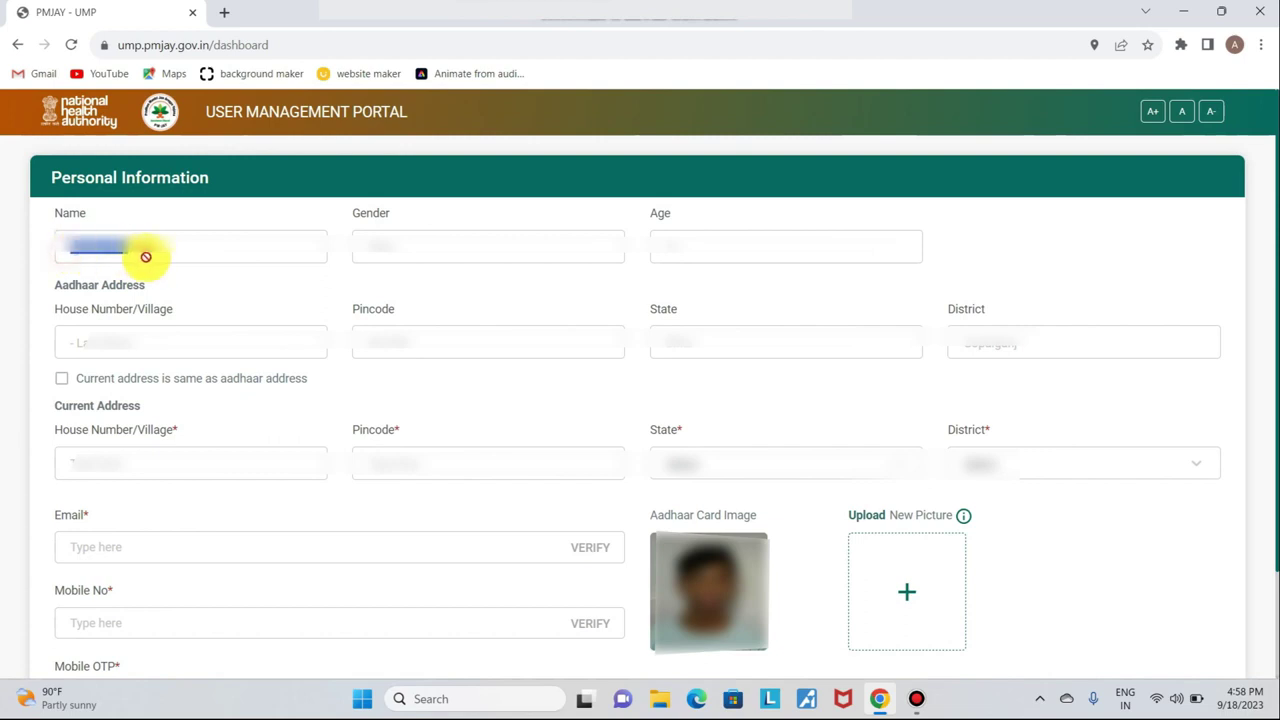
left_click_drag(366, 251, 400, 248)
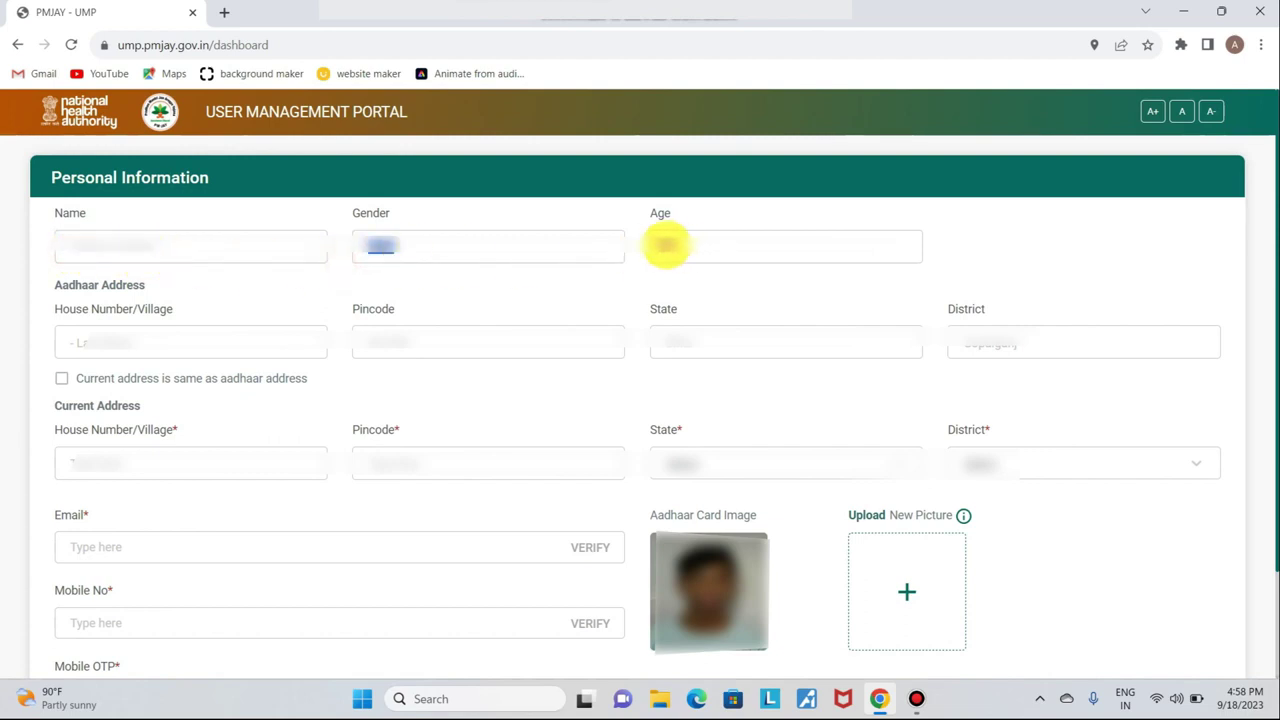
left_click_drag(665, 248, 690, 248)
left_click(86, 340)
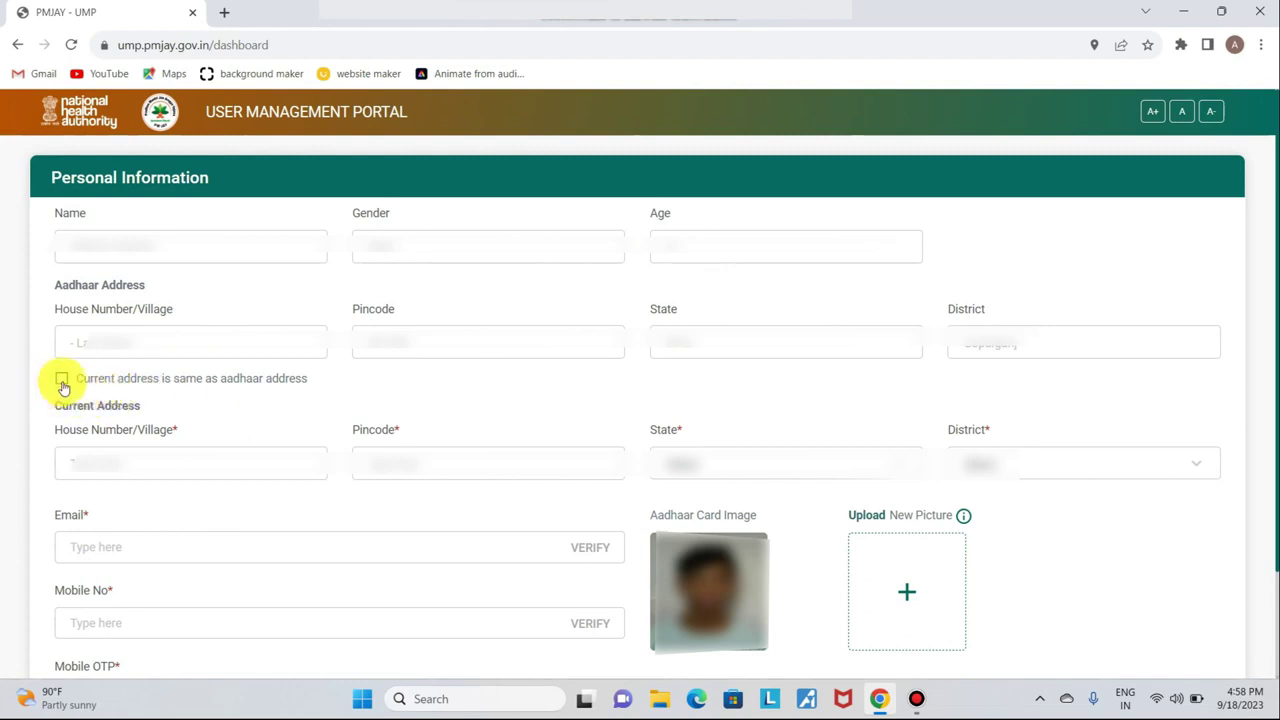
left_click(62, 382)
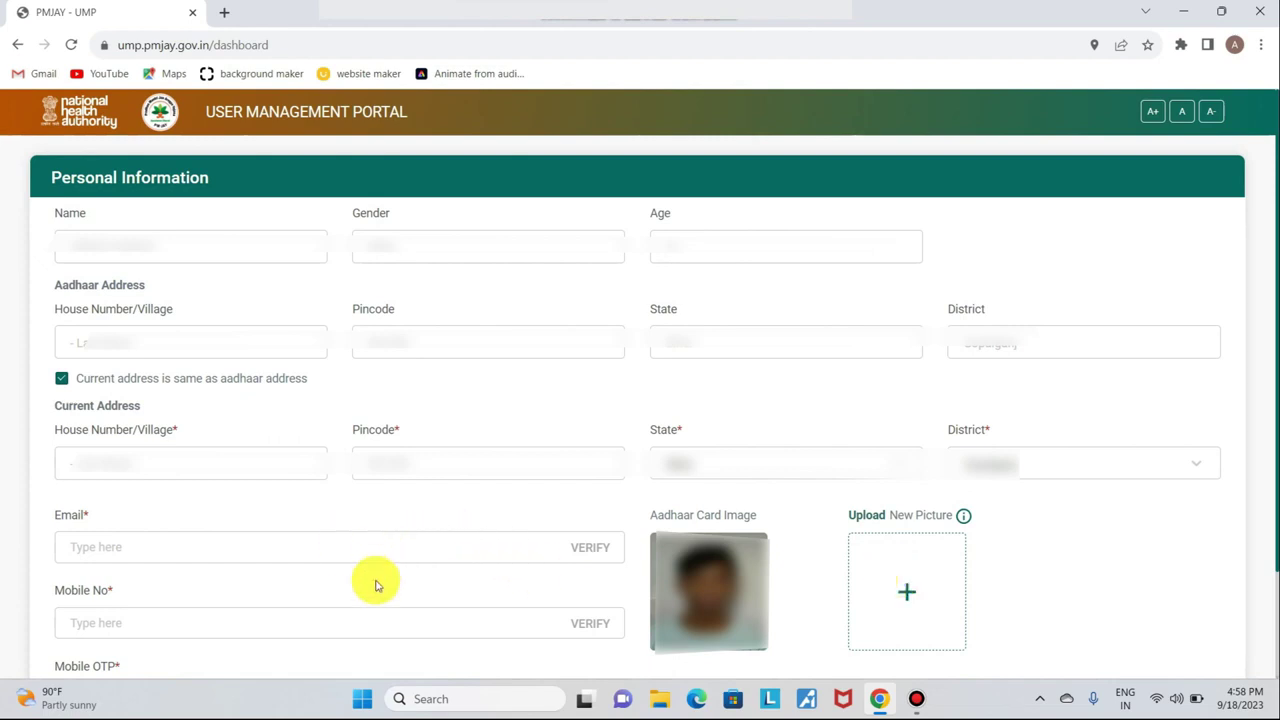
Fill in the Email and Mobile No fields of the Personal Information form
left_click_drag(40, 522, 91, 520)
left_click(126, 526)
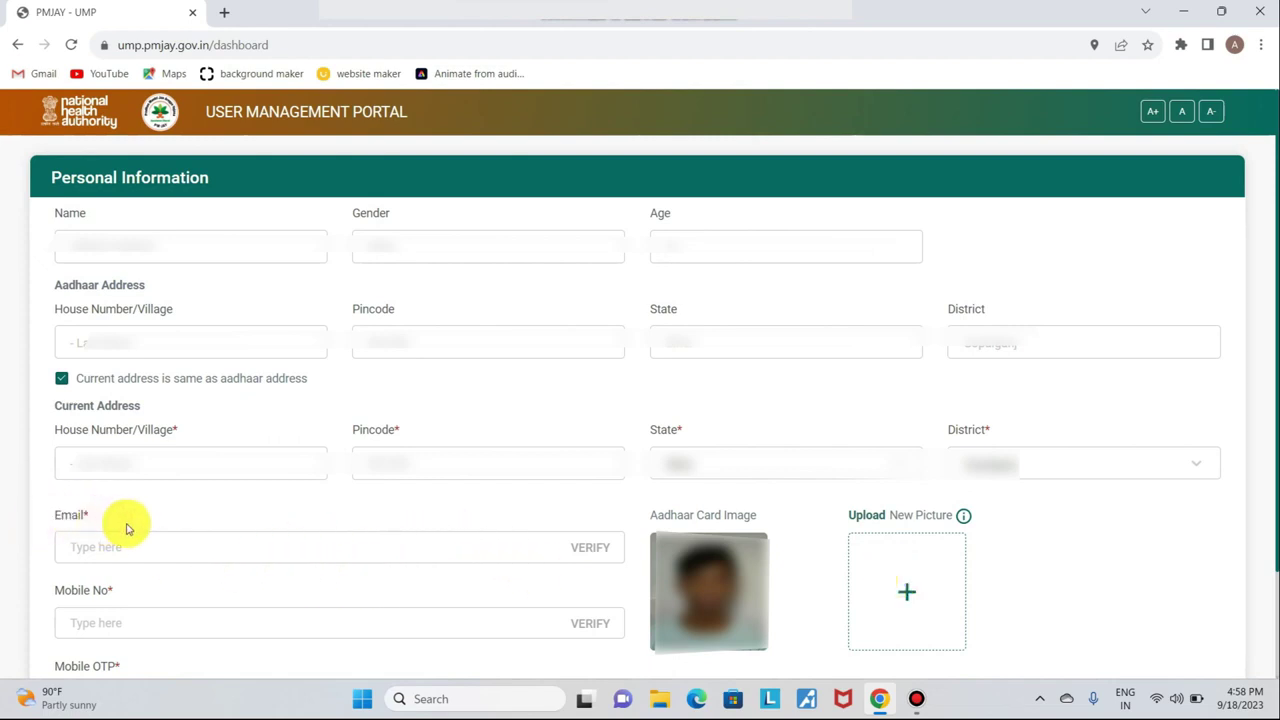
left_click_drag(51, 594, 134, 594)
left_click(139, 597)
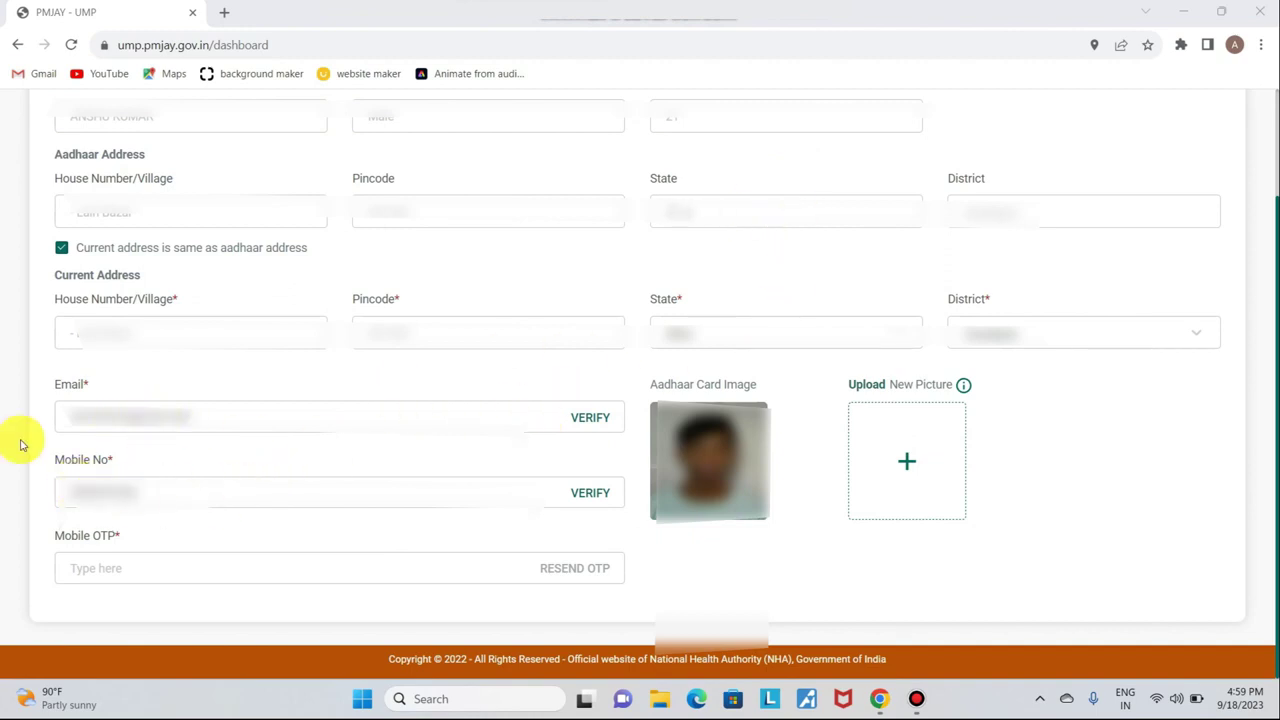
Send the email verification link, request a mobile OTP and enter the received code
left_click(591, 420)
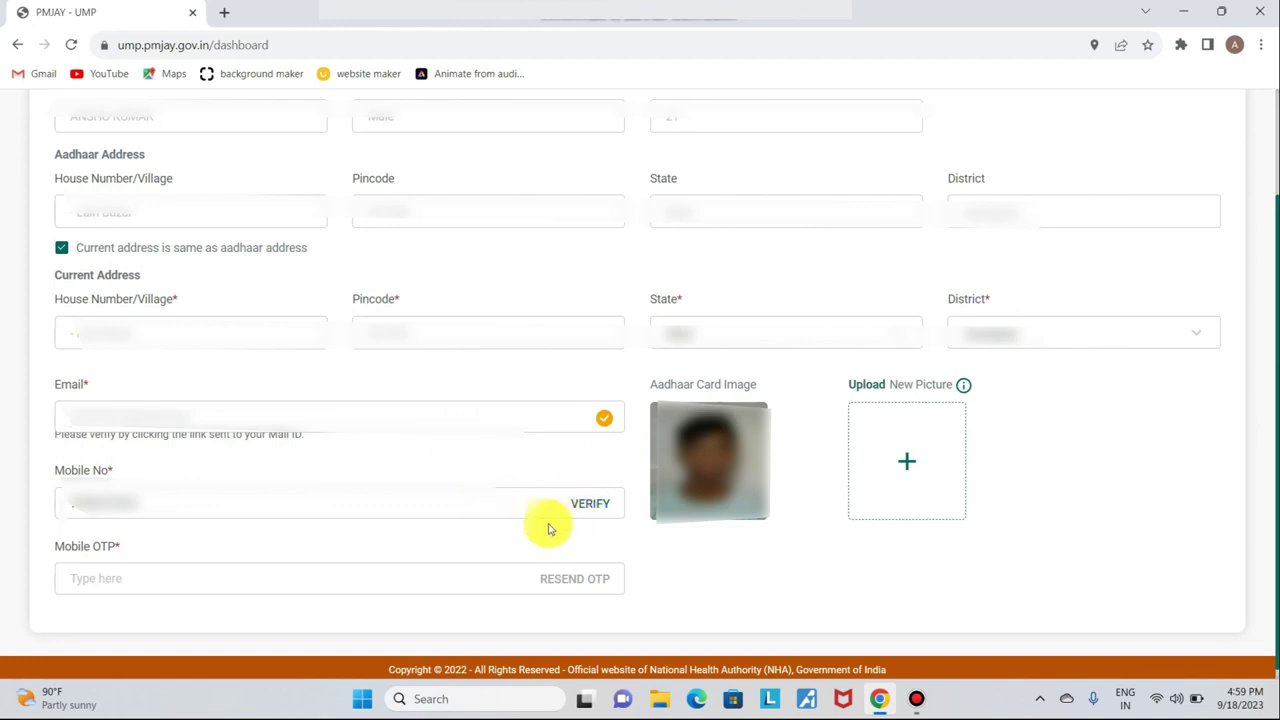
left_click(590, 505)
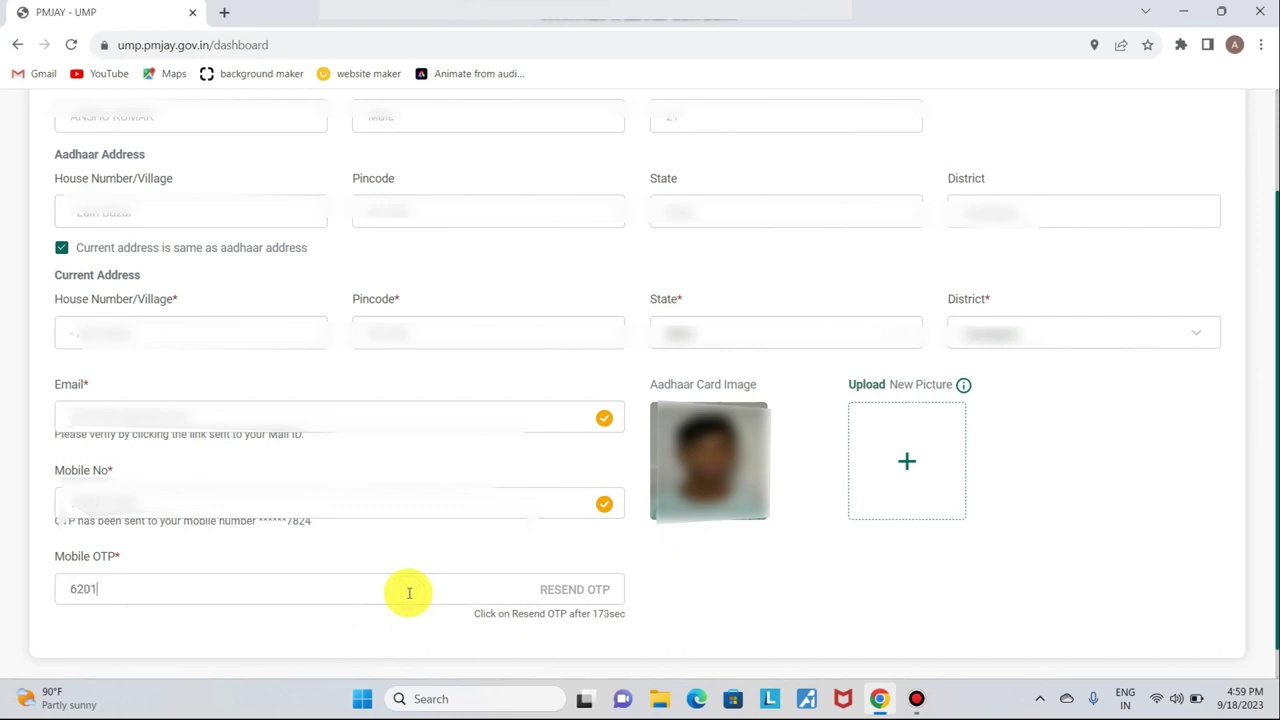
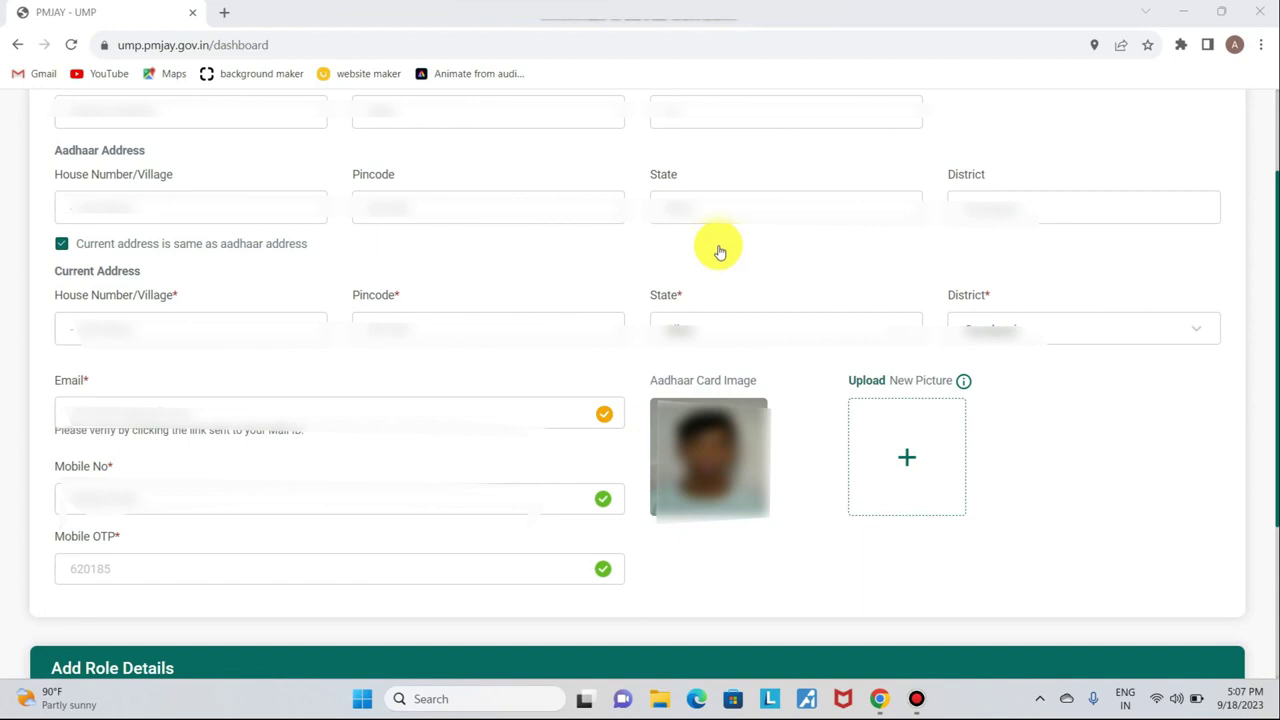
In Add Role Details, choose SHA UP as the Parent Entity
scroll(719, 251, "down", 3)
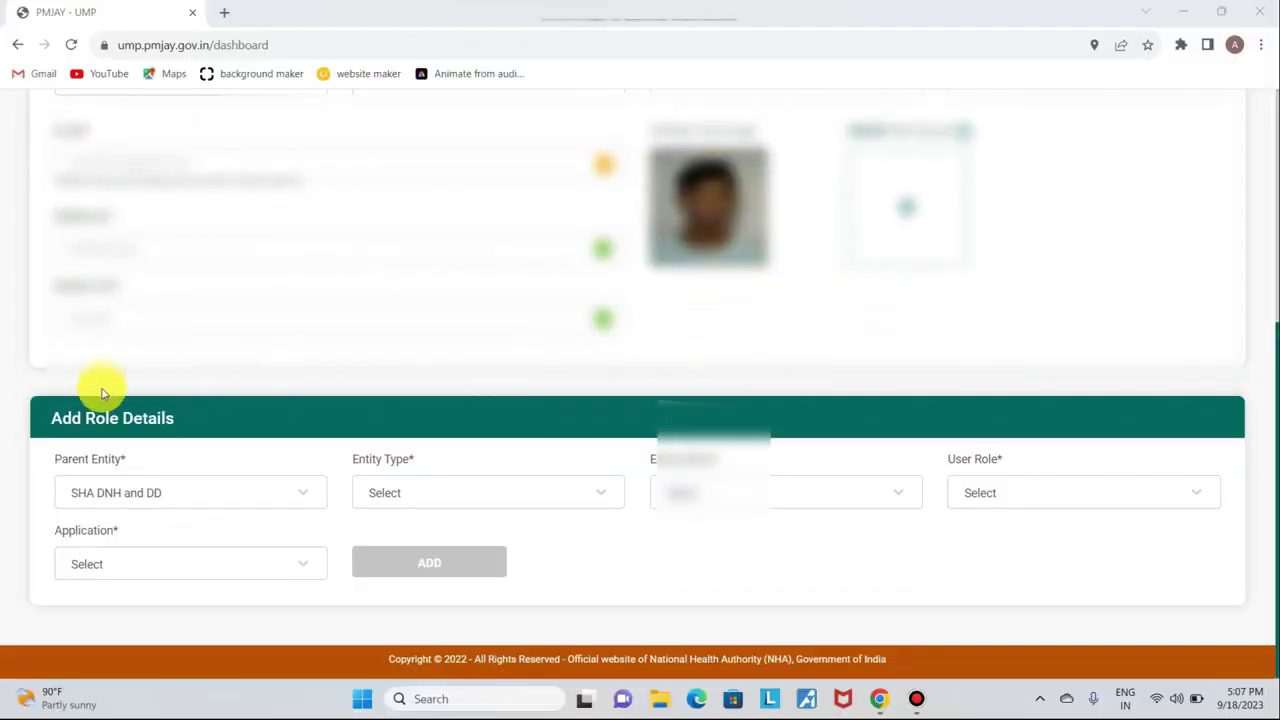
left_click(90, 418)
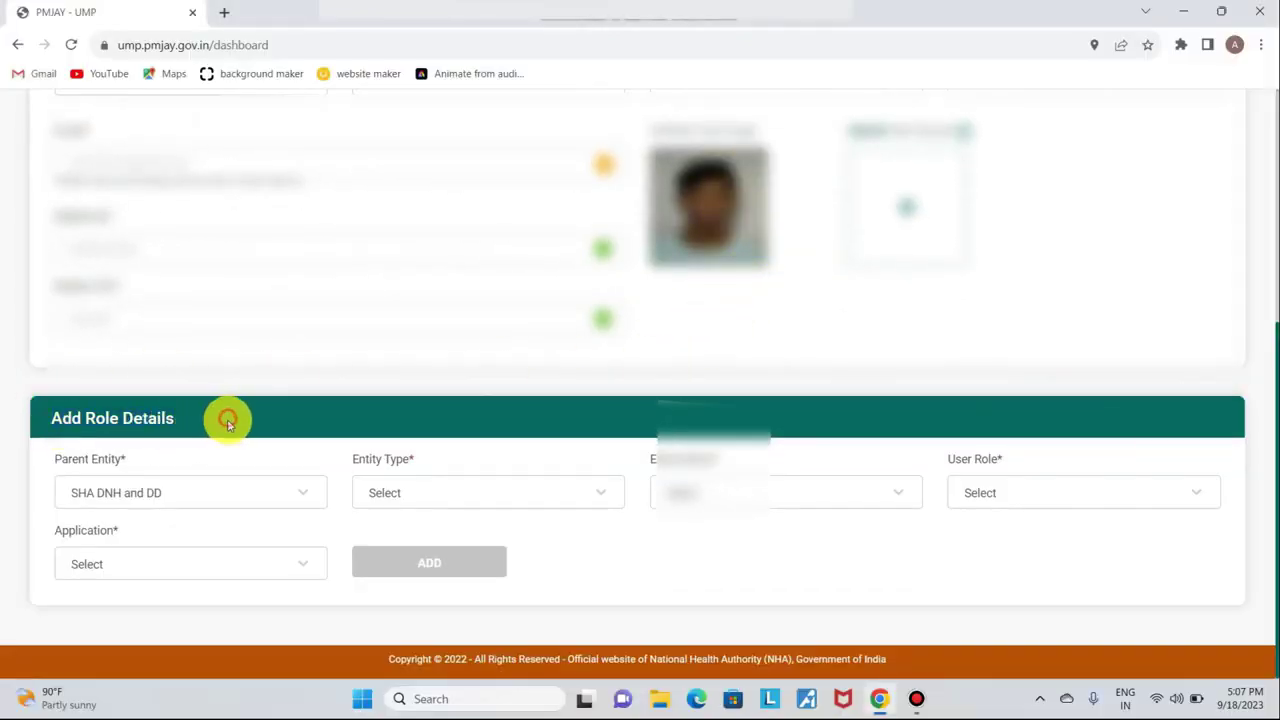
left_click_drag(46, 460, 188, 502)
left_click(187, 500)
scroll(157, 567, "down", 5)
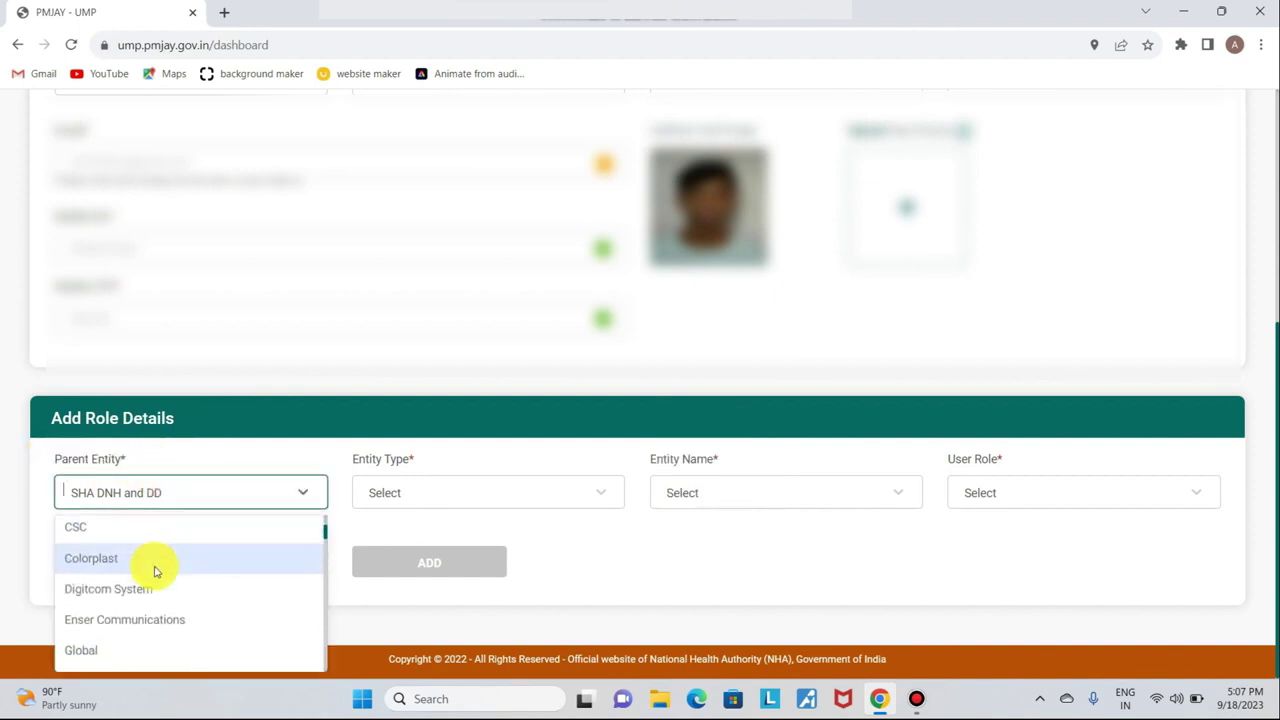
scroll(157, 566, "down", 3)
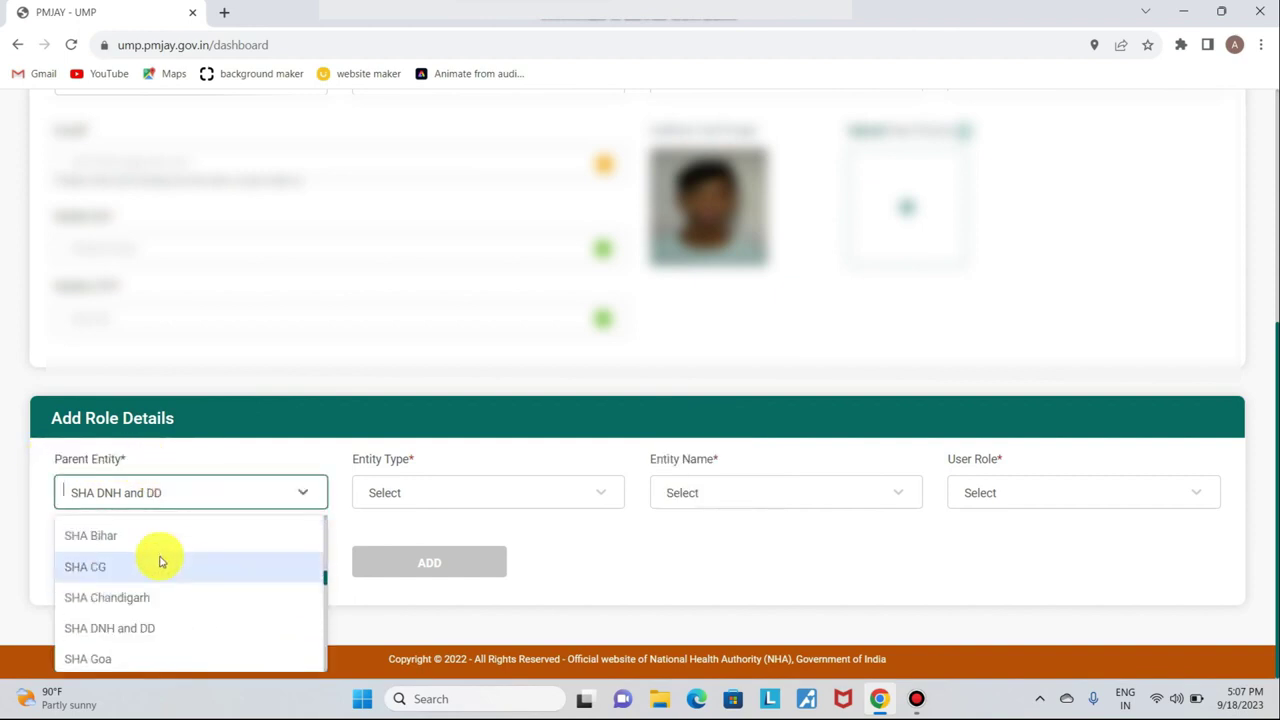
scroll(160, 562, "down", 1)
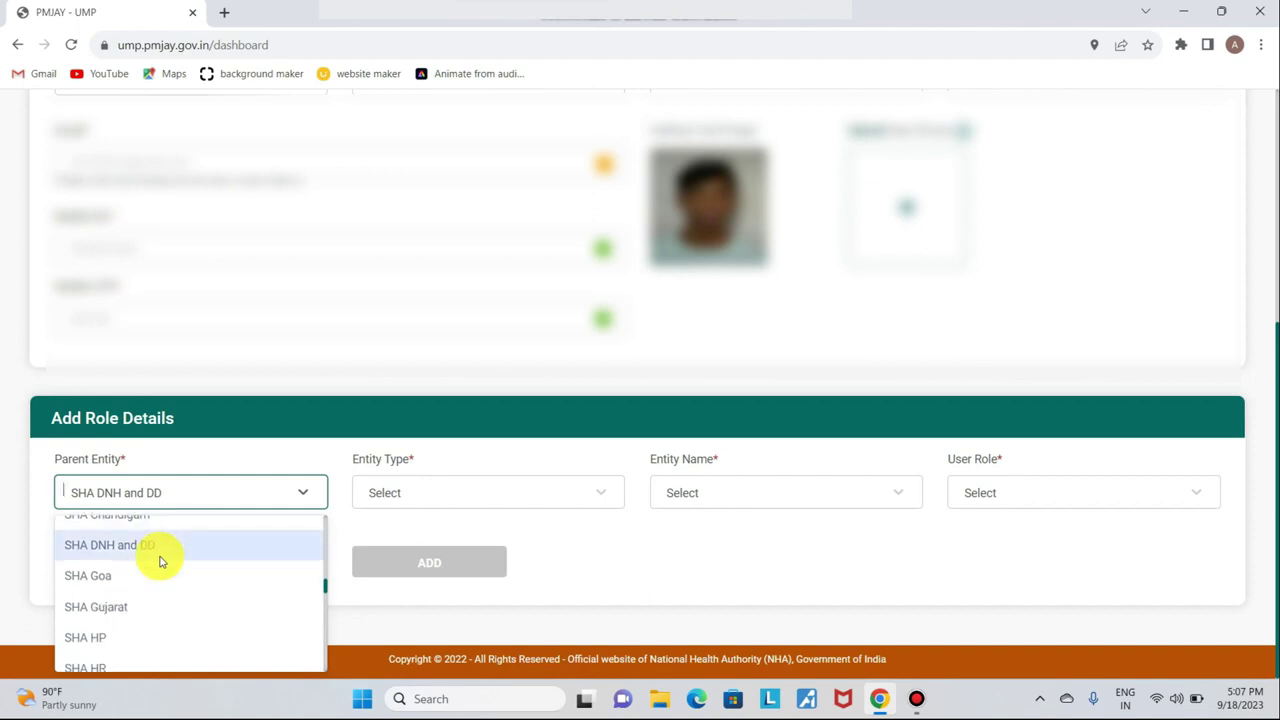
scroll(168, 558, "down", 4)
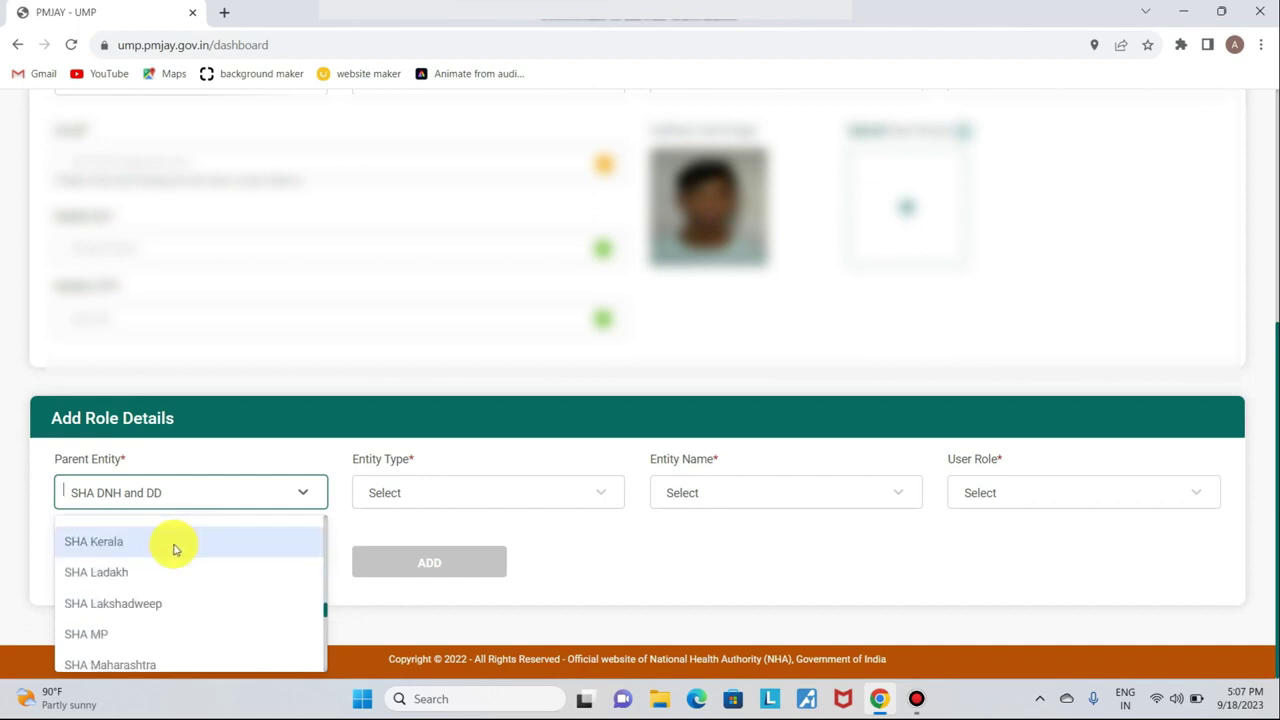
scroll(160, 560, "down", 8)
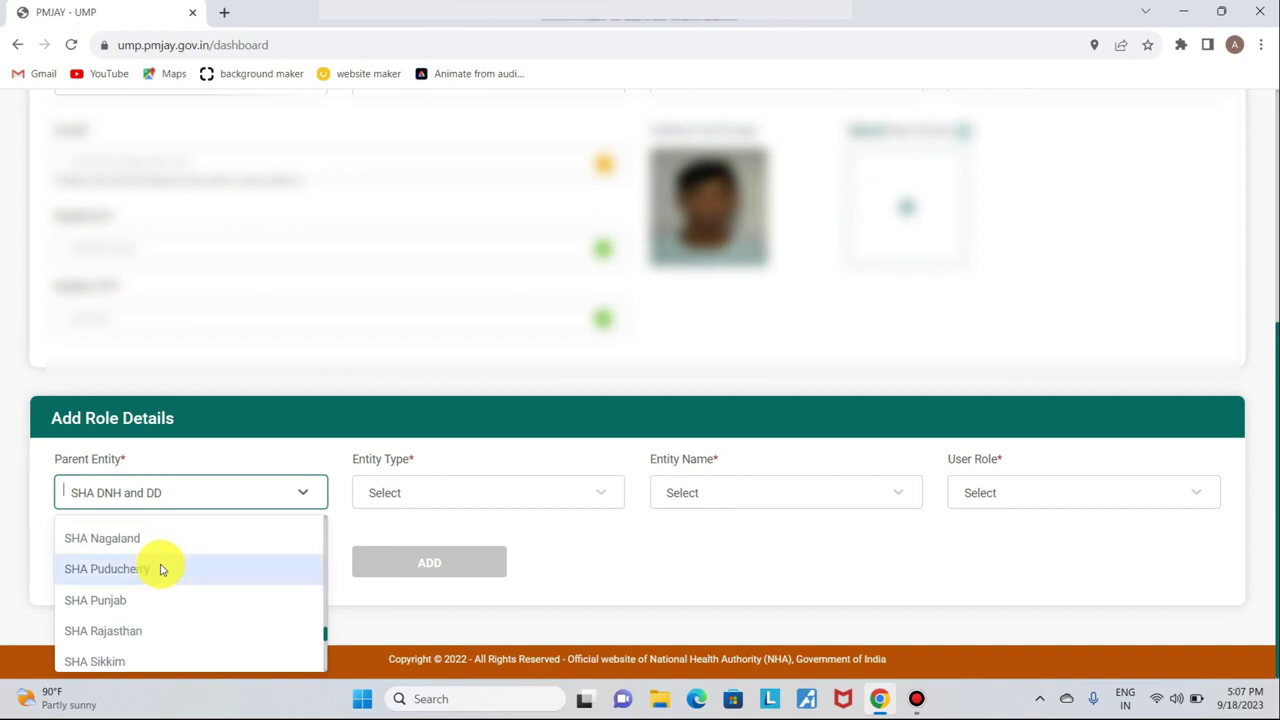
left_click(140, 566)
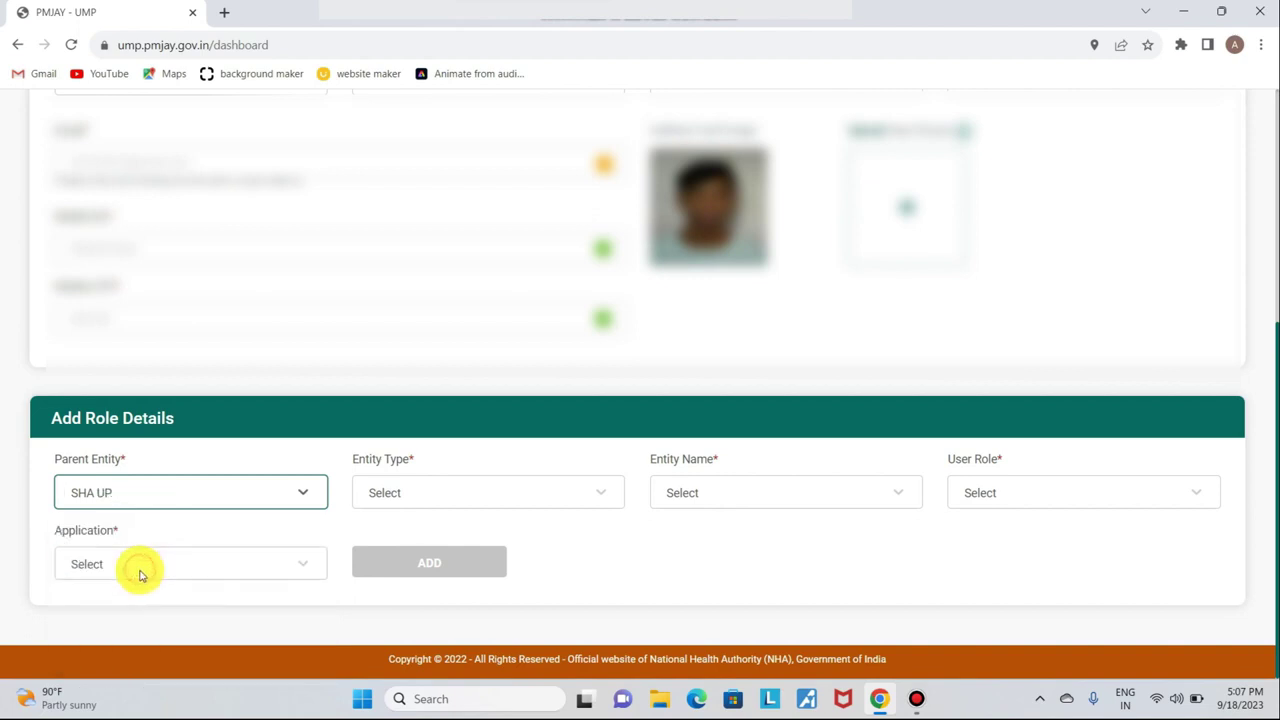
Set Entity Type to Card Creation Agency and Entity Name to CSC
left_click(342, 459)
left_click_drag(375, 461, 466, 480)
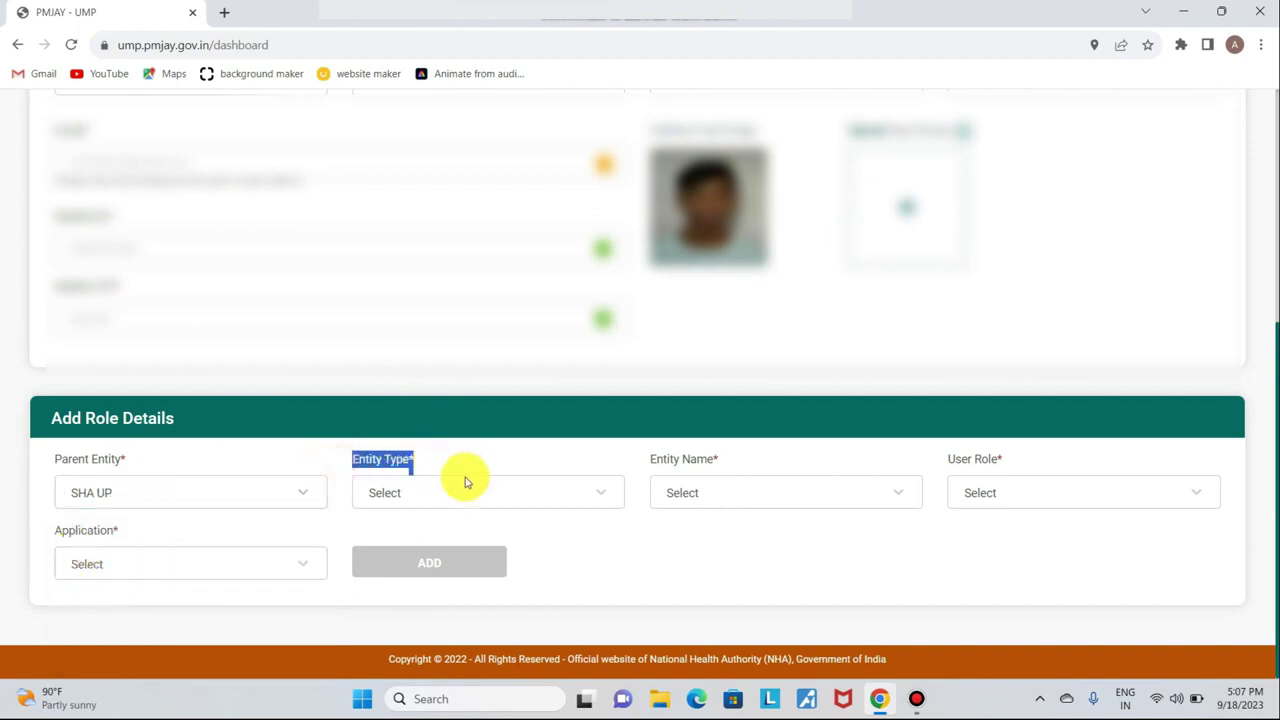
left_click(457, 491)
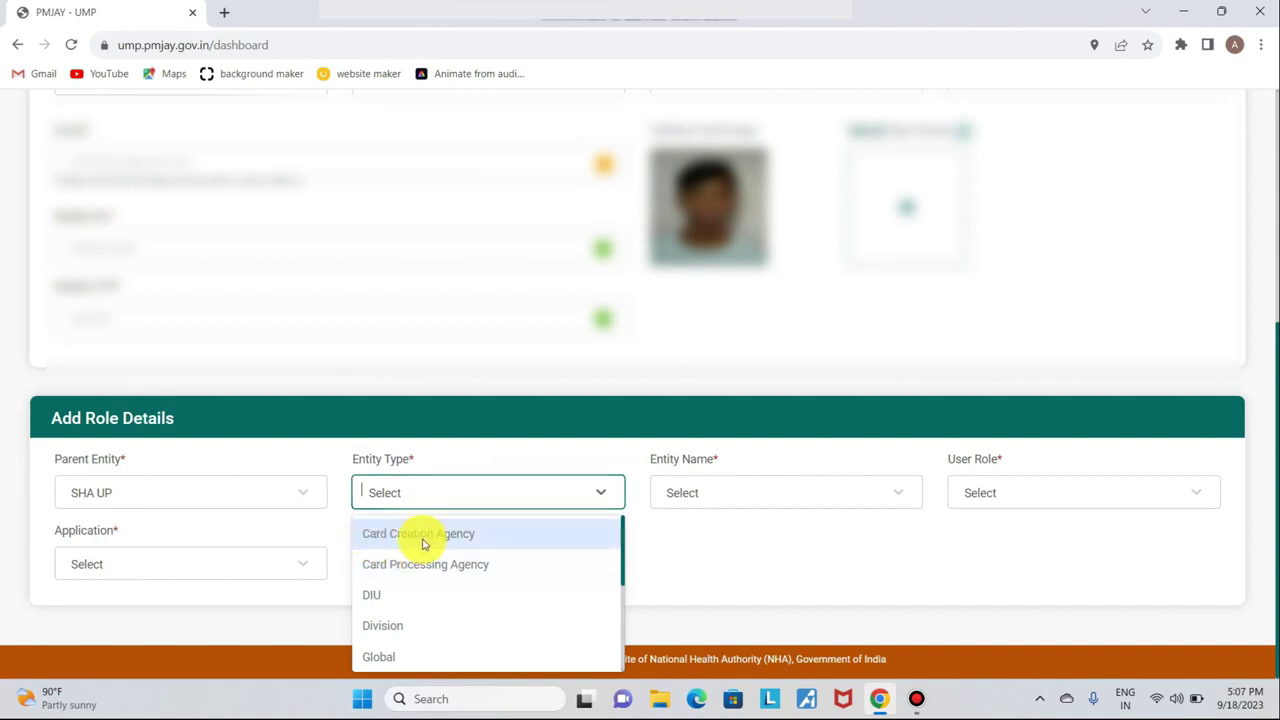
left_click(423, 538)
left_click_drag(646, 463, 731, 477)
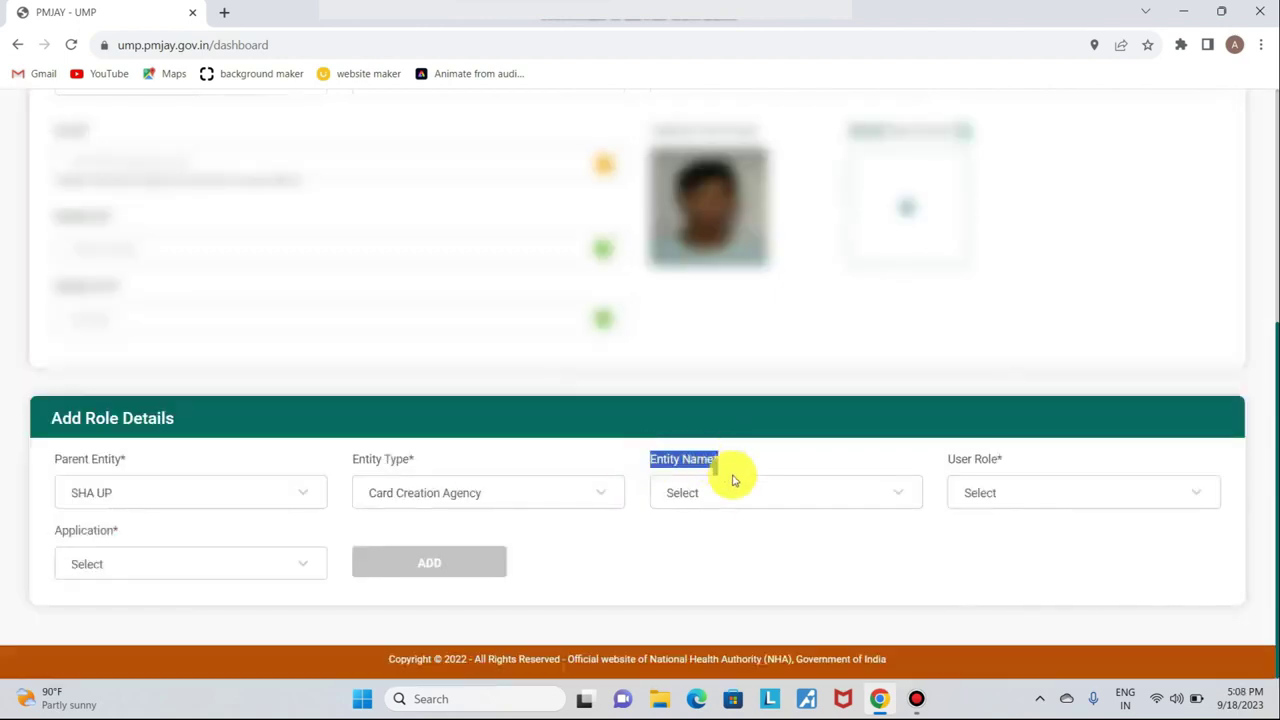
left_click(745, 493)
left_click(709, 540)
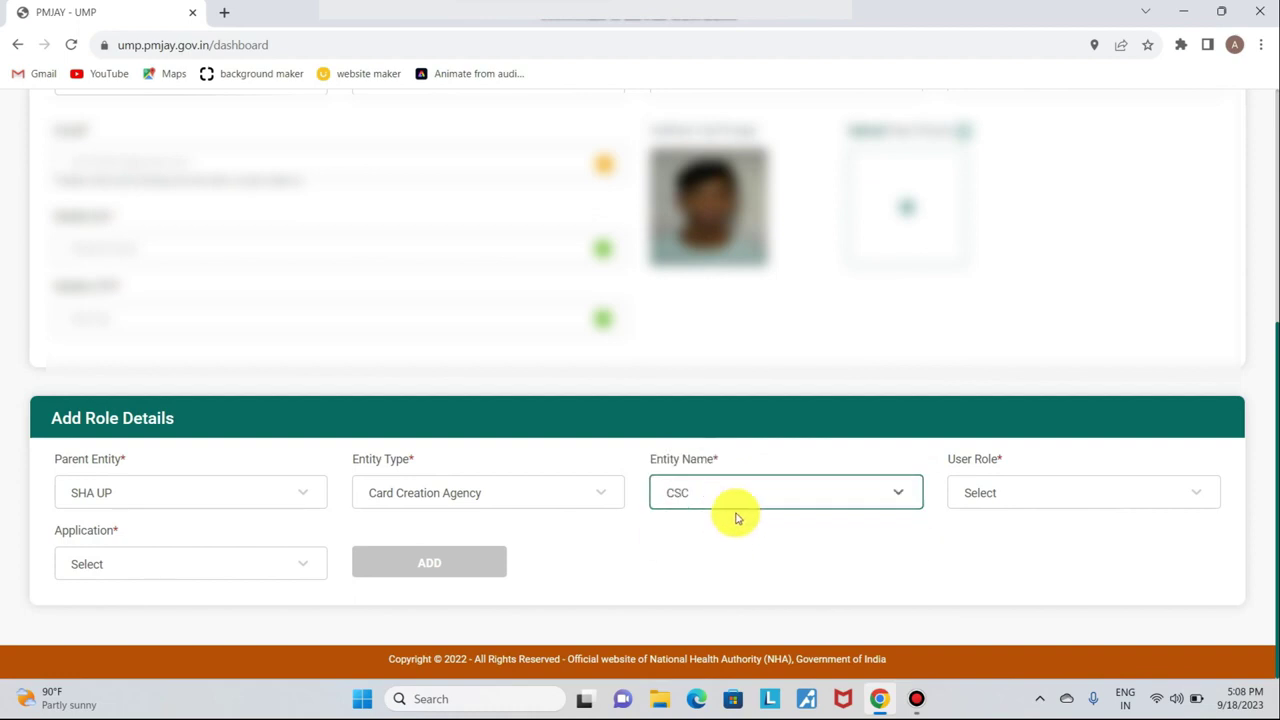
Set User Role to Agency Operator and Application to BIS
left_click_drag(966, 466, 997, 503)
left_click(995, 500)
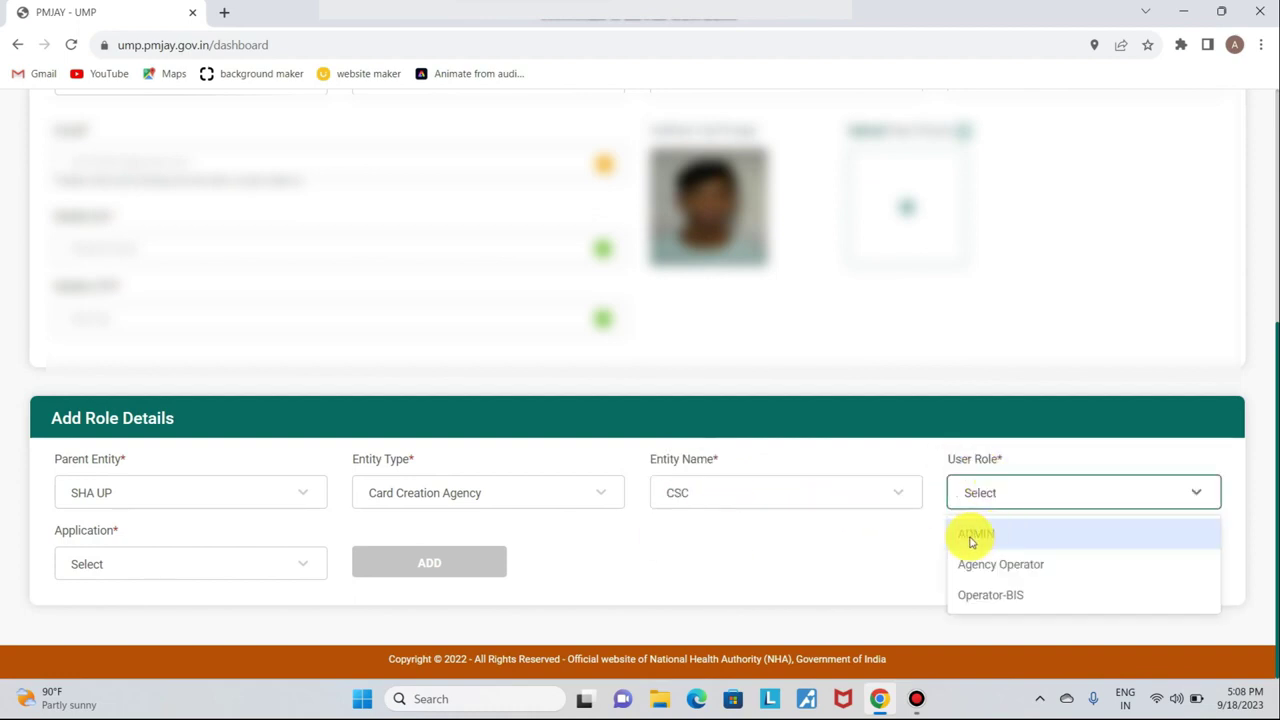
left_click(1012, 568)
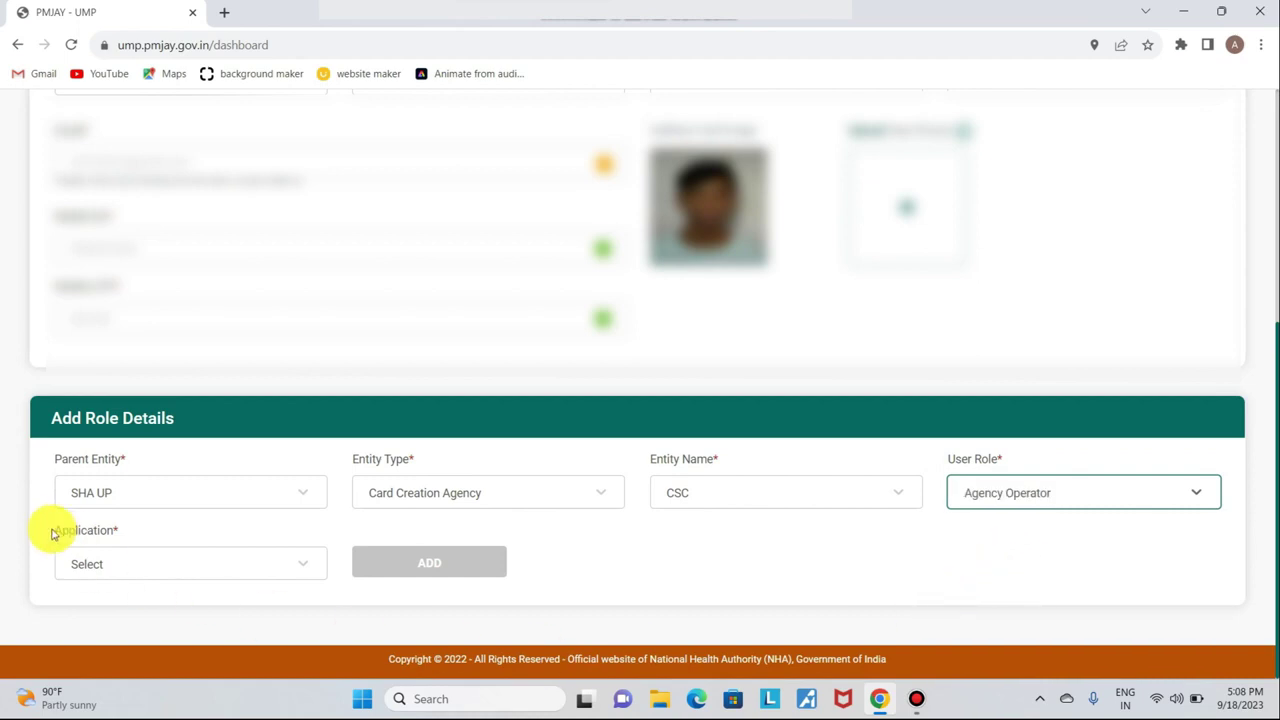
left_click_drag(52, 533, 115, 529)
left_click(200, 570)
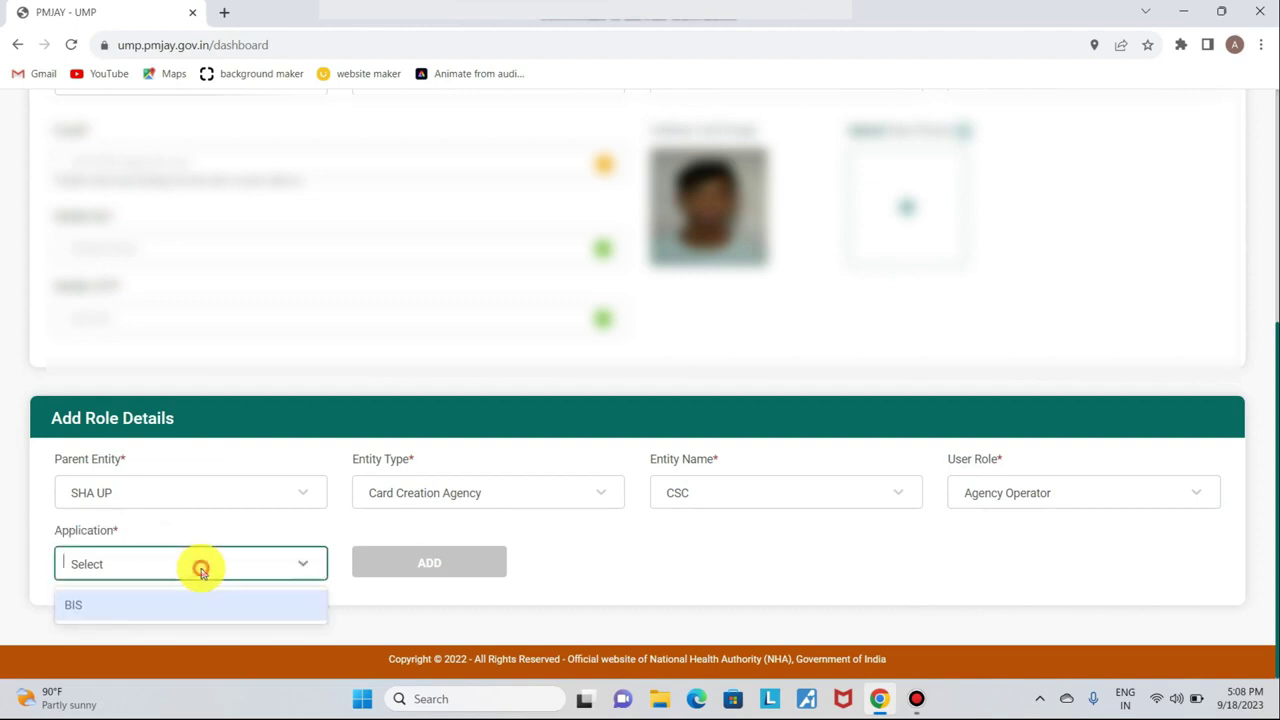
left_click(166, 608)
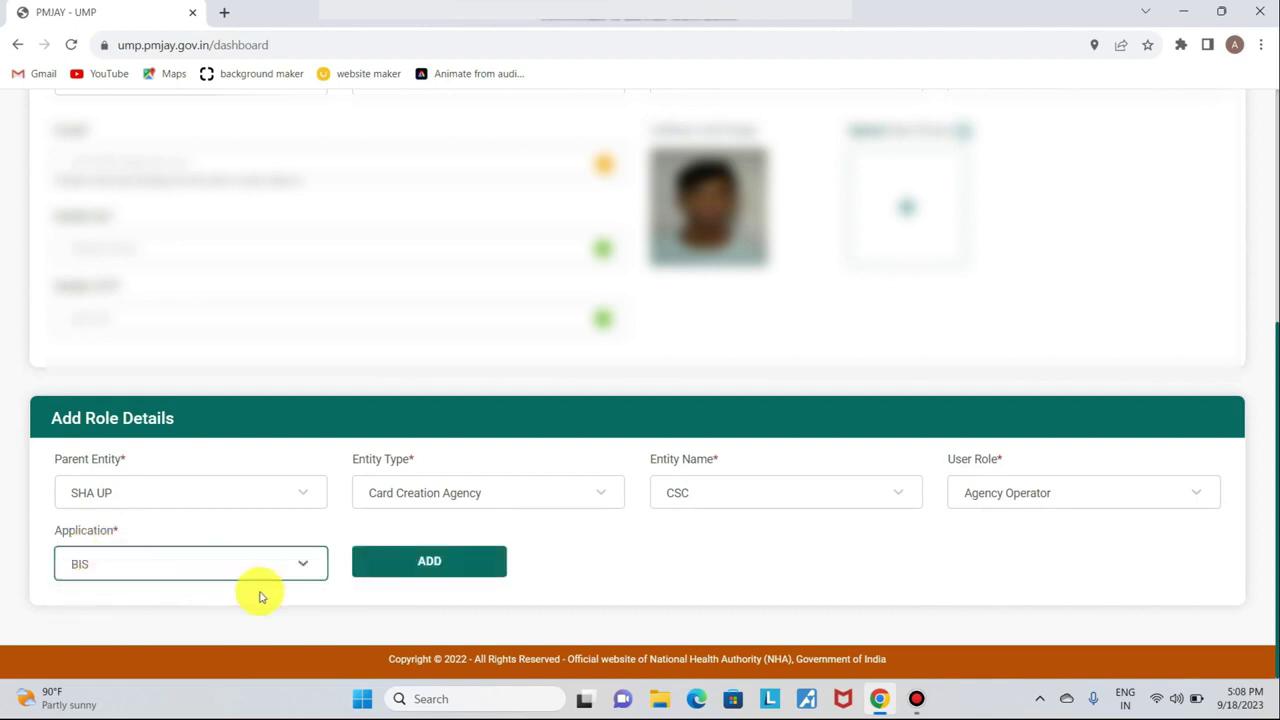
Add the SHA UP / CSC Agency Operator role to the role table
left_click(422, 561)
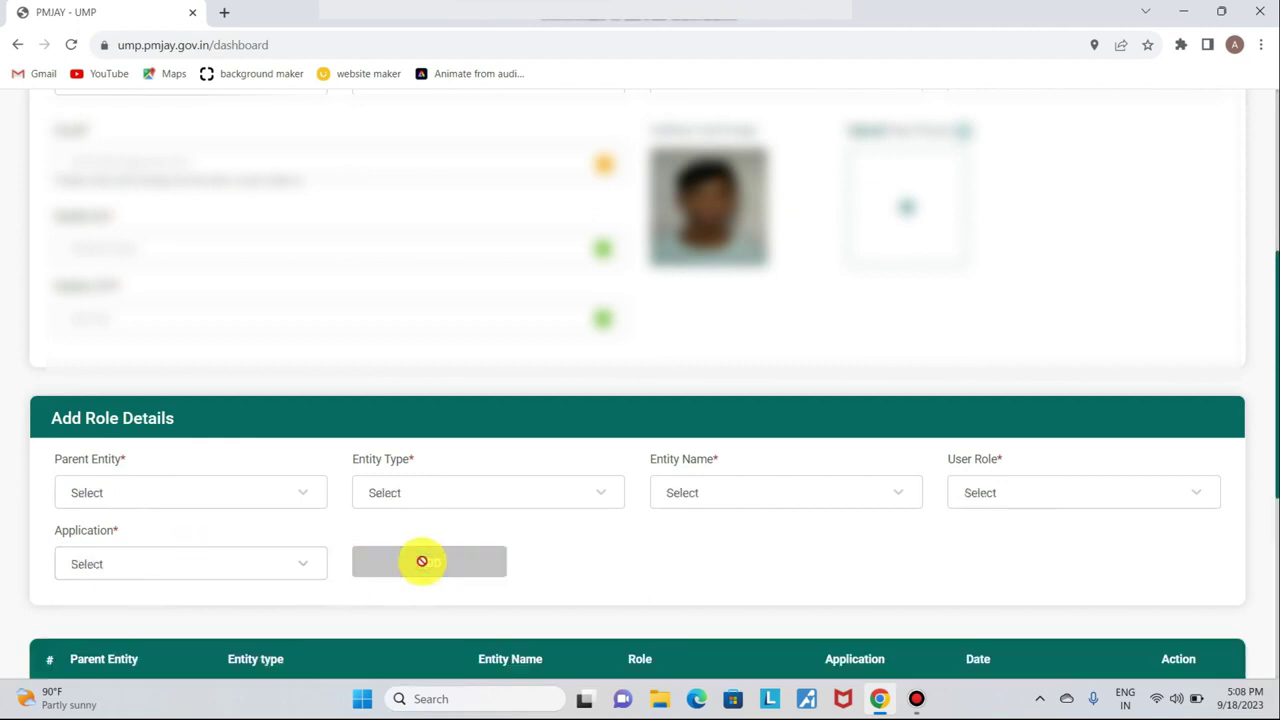
scroll(422, 561, "down", 4)
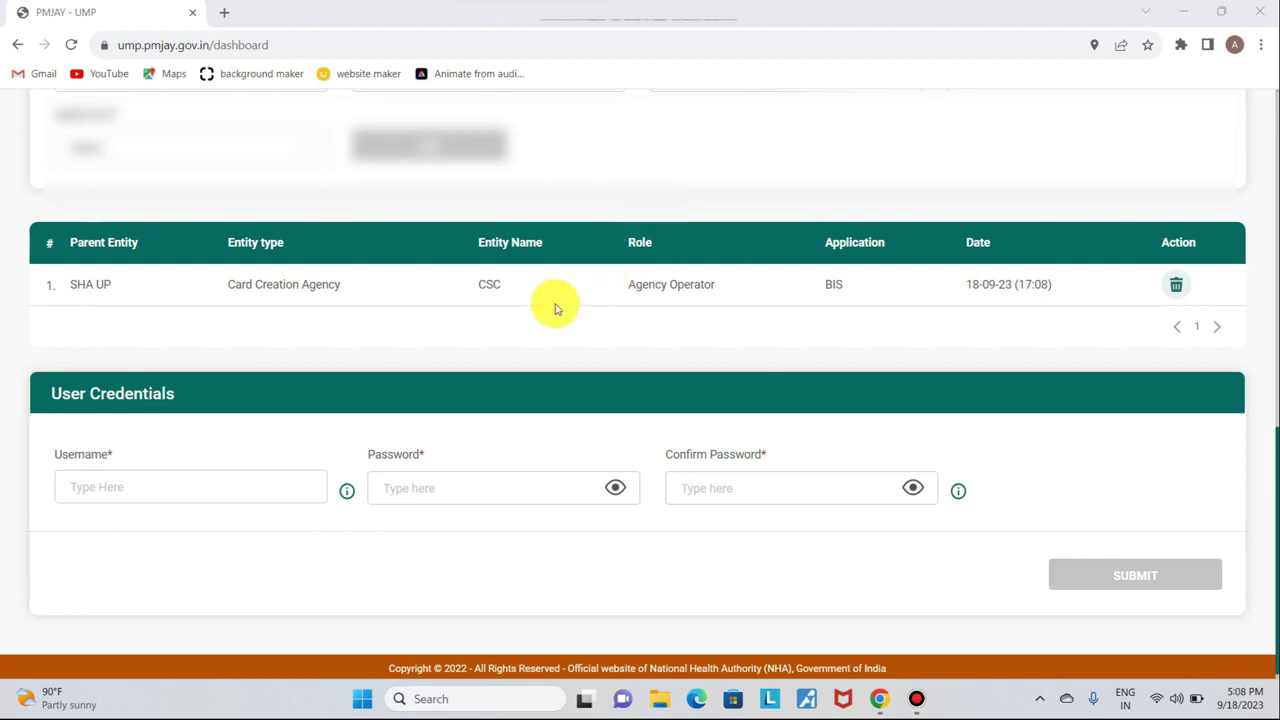
left_click_drag(61, 281, 1029, 306)
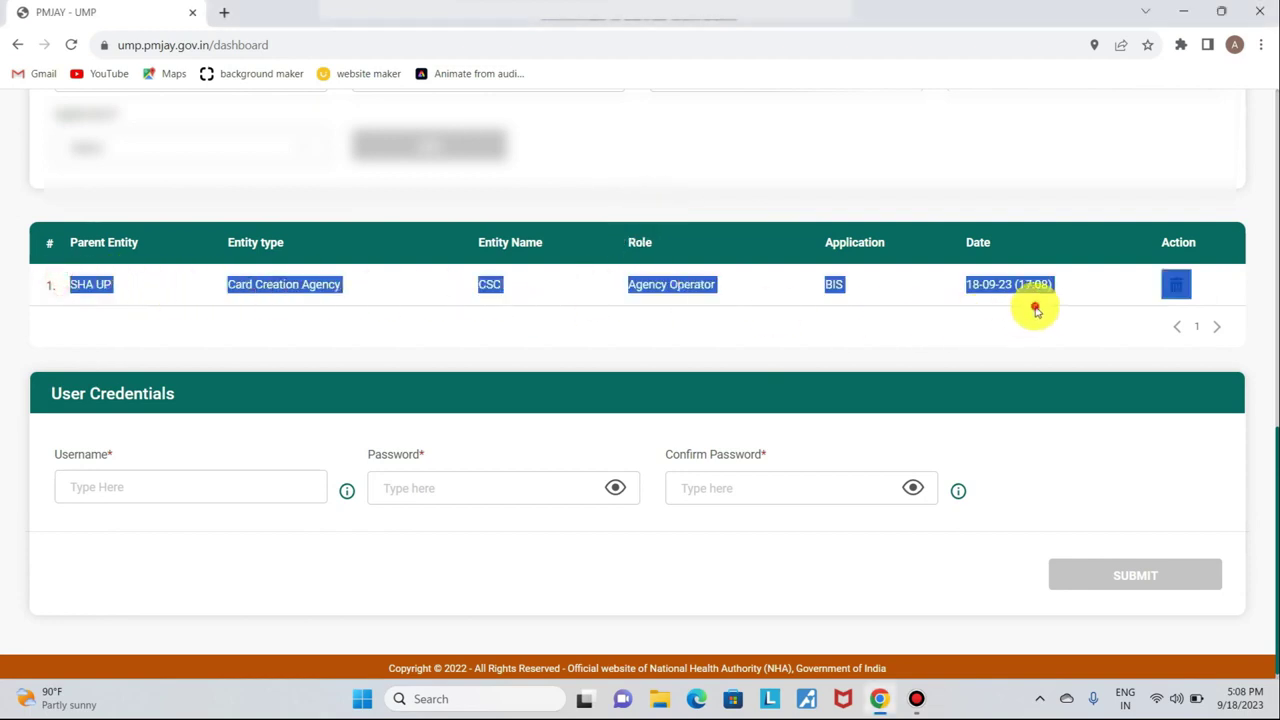
left_click(1029, 306)
Enter a username and password under User Credentials and submit the account
scroll(363, 545, "down", 1)
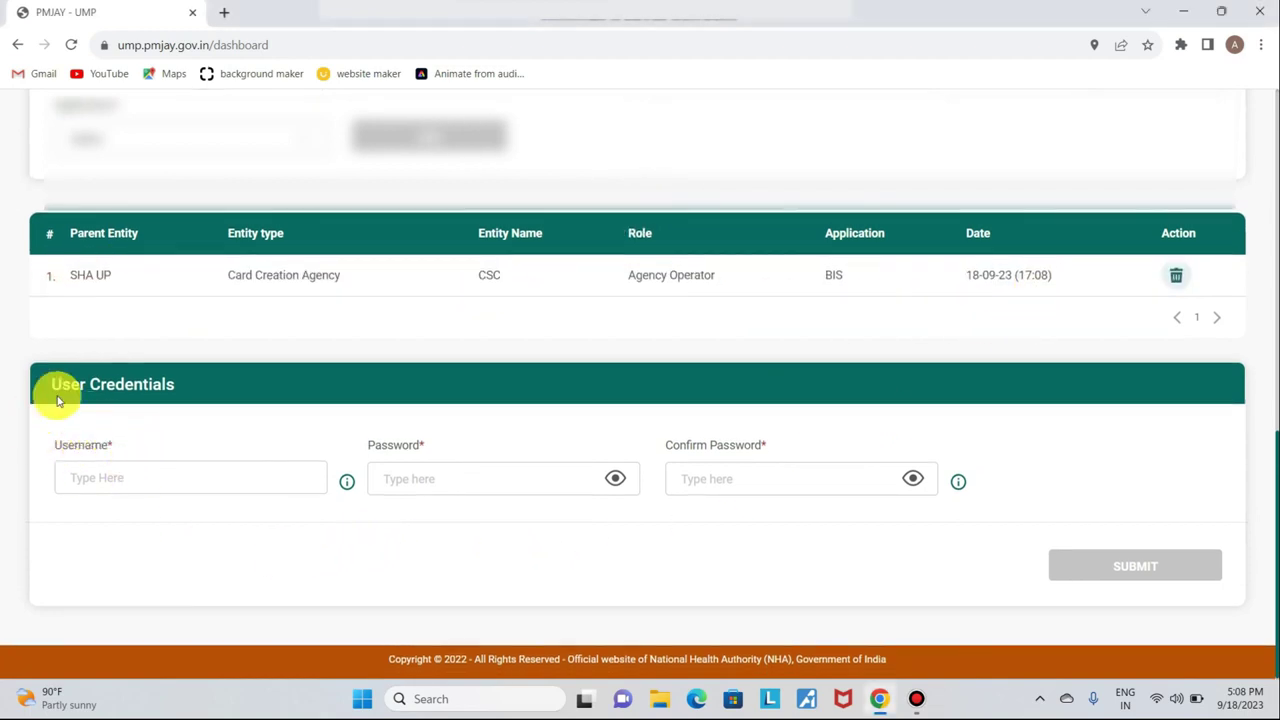
left_click_drag(49, 382, 200, 388)
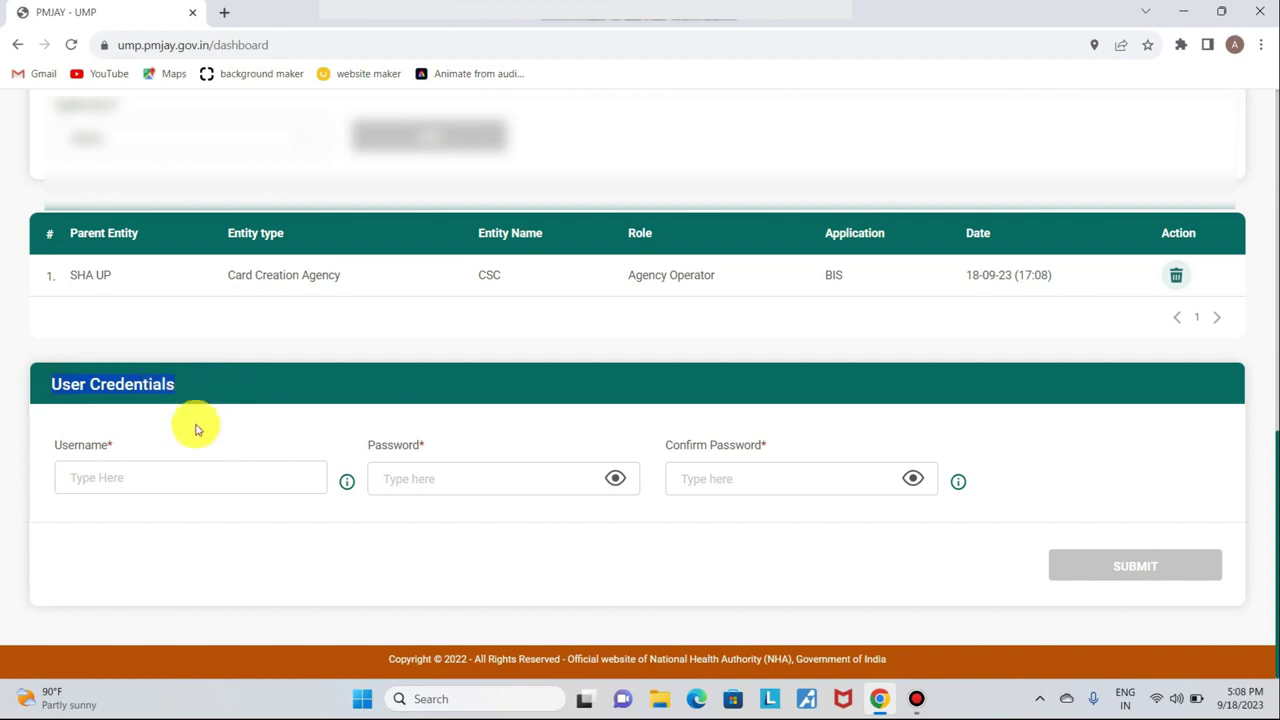
left_click_drag(75, 450, 144, 454)
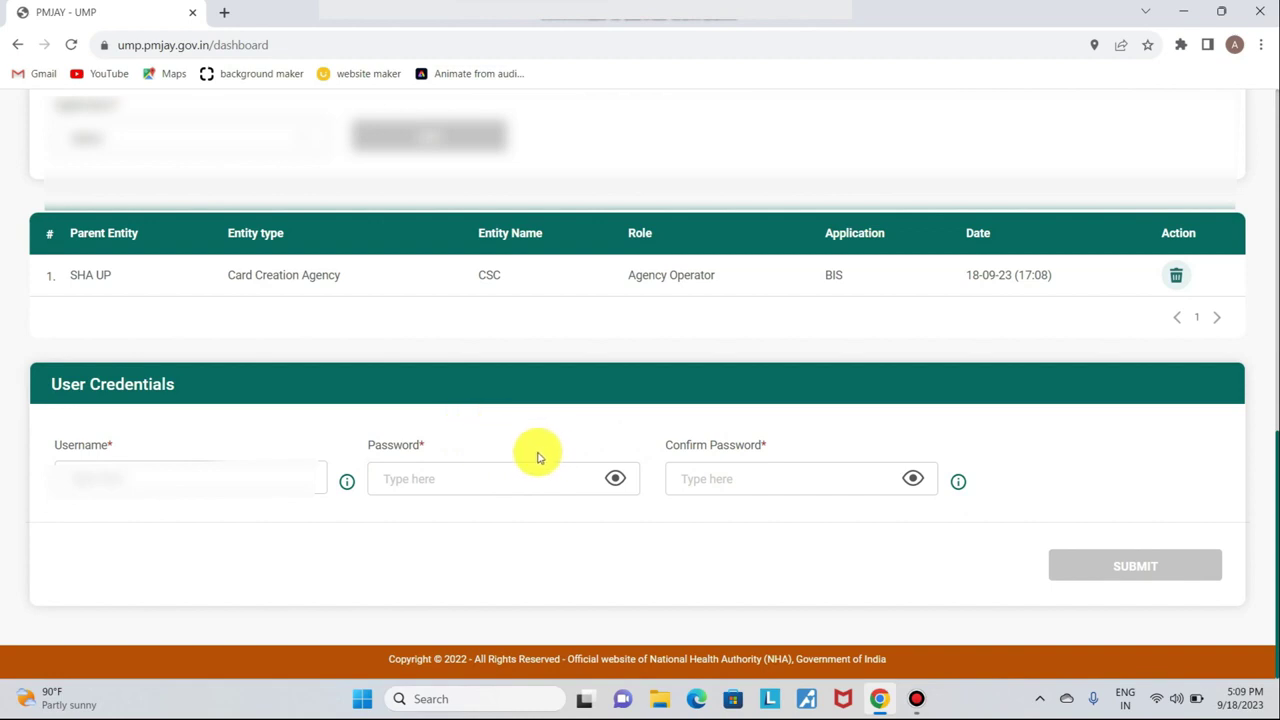
left_click_drag(51, 445, 117, 444)
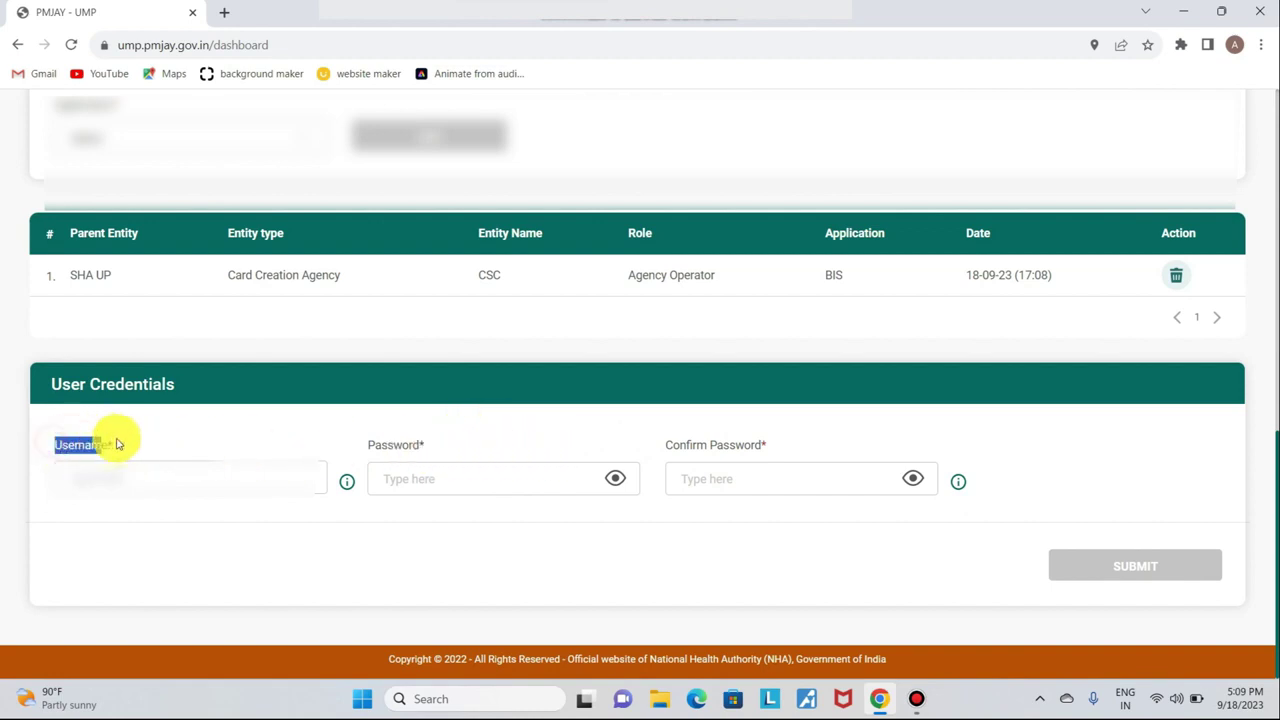
left_click(262, 454)
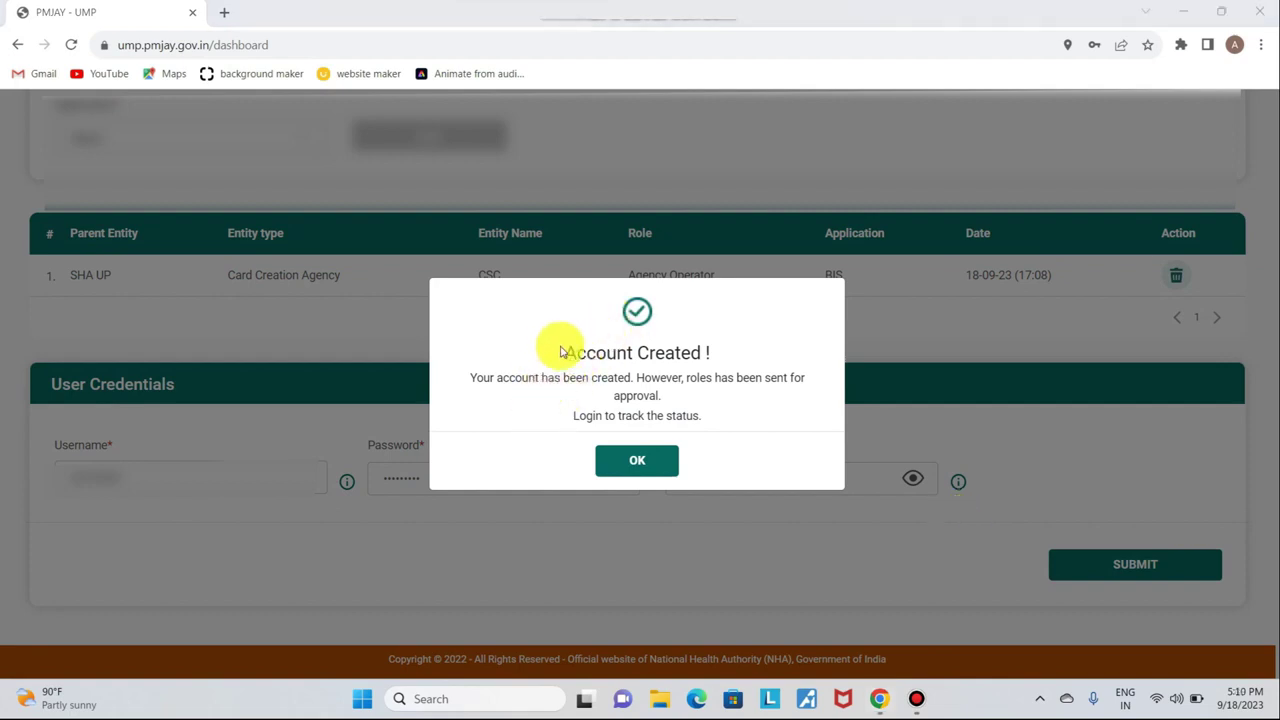
Acknowledge the 'Account Created!' approval message and save the new login in Chrome
left_click_drag(562, 350, 726, 354)
left_click_drag(464, 377, 700, 414)
double_click(640, 397)
left_click(575, 411)
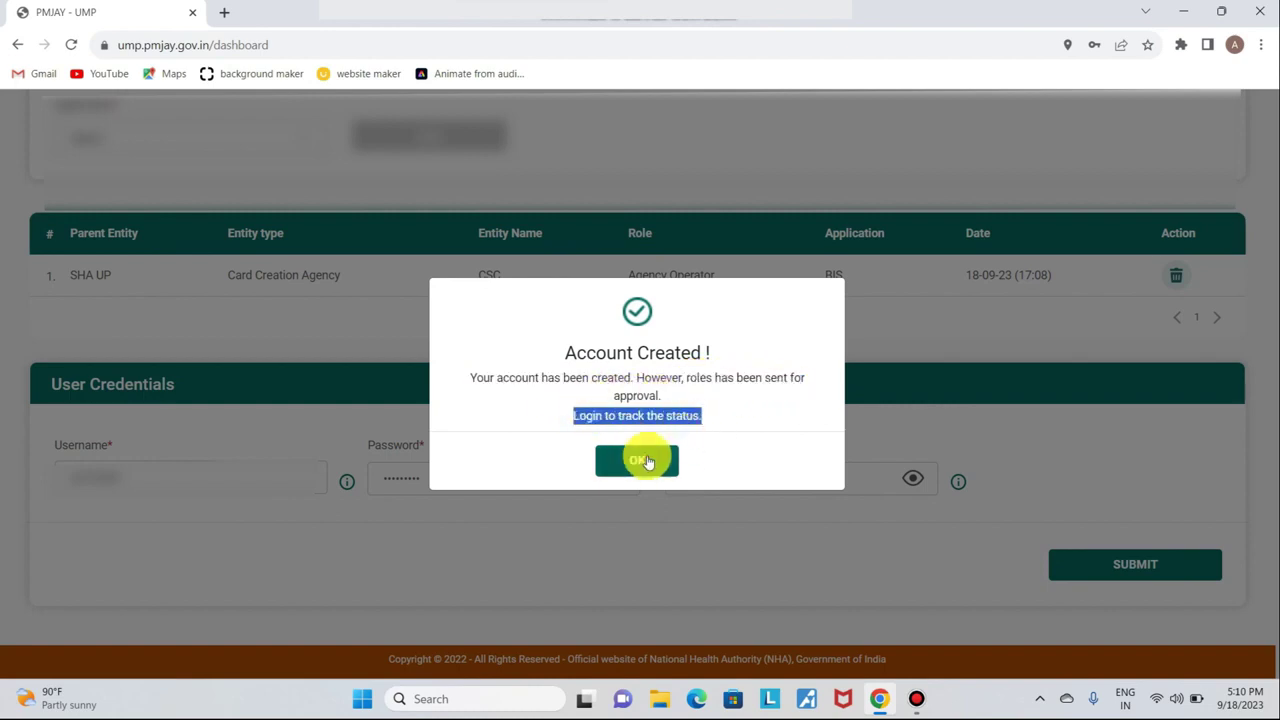
left_click(646, 458)
left_click(1054, 284)
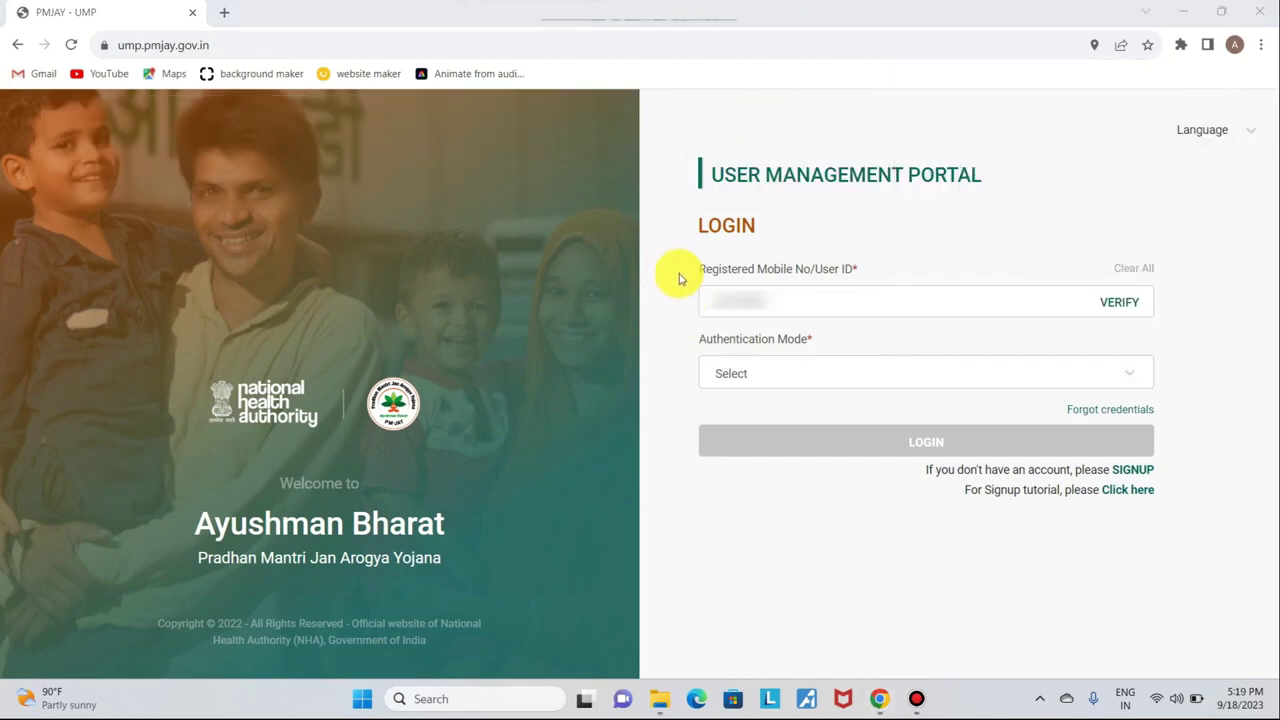
Verify the registered user ID and request an OTP with Mobile_OTP authentication
left_click_drag(680, 277, 871, 280)
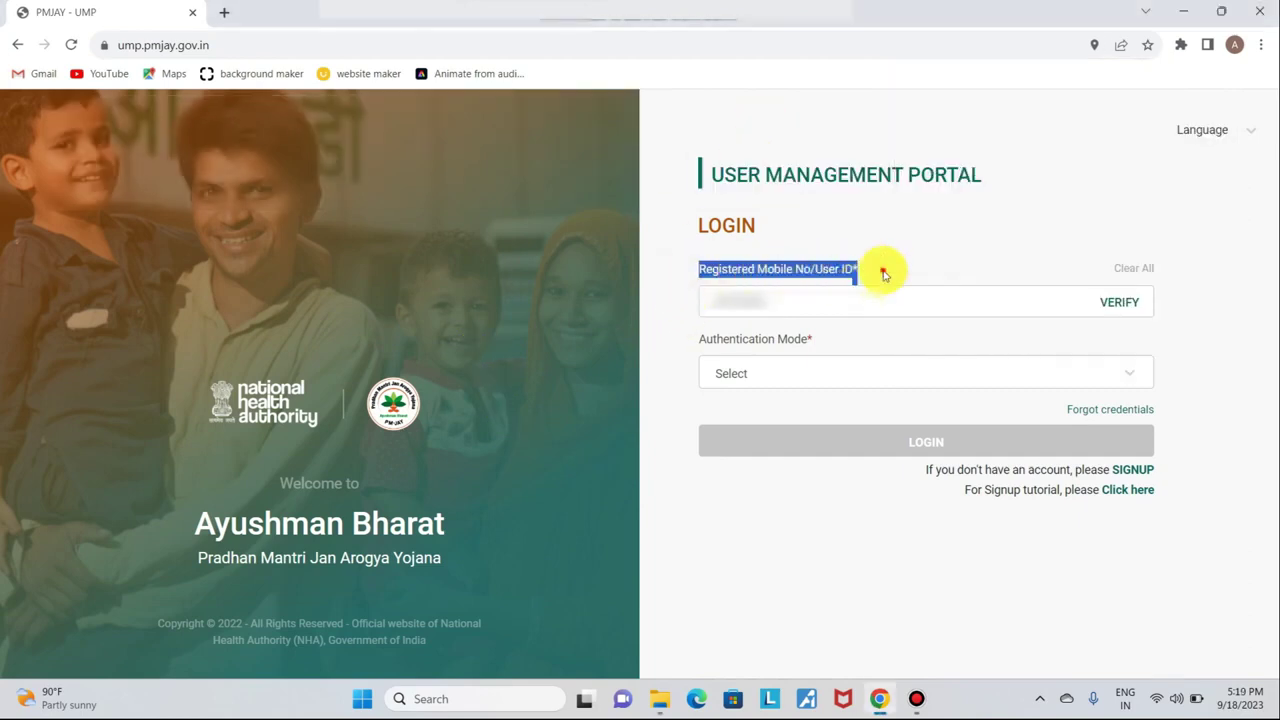
left_click(879, 279)
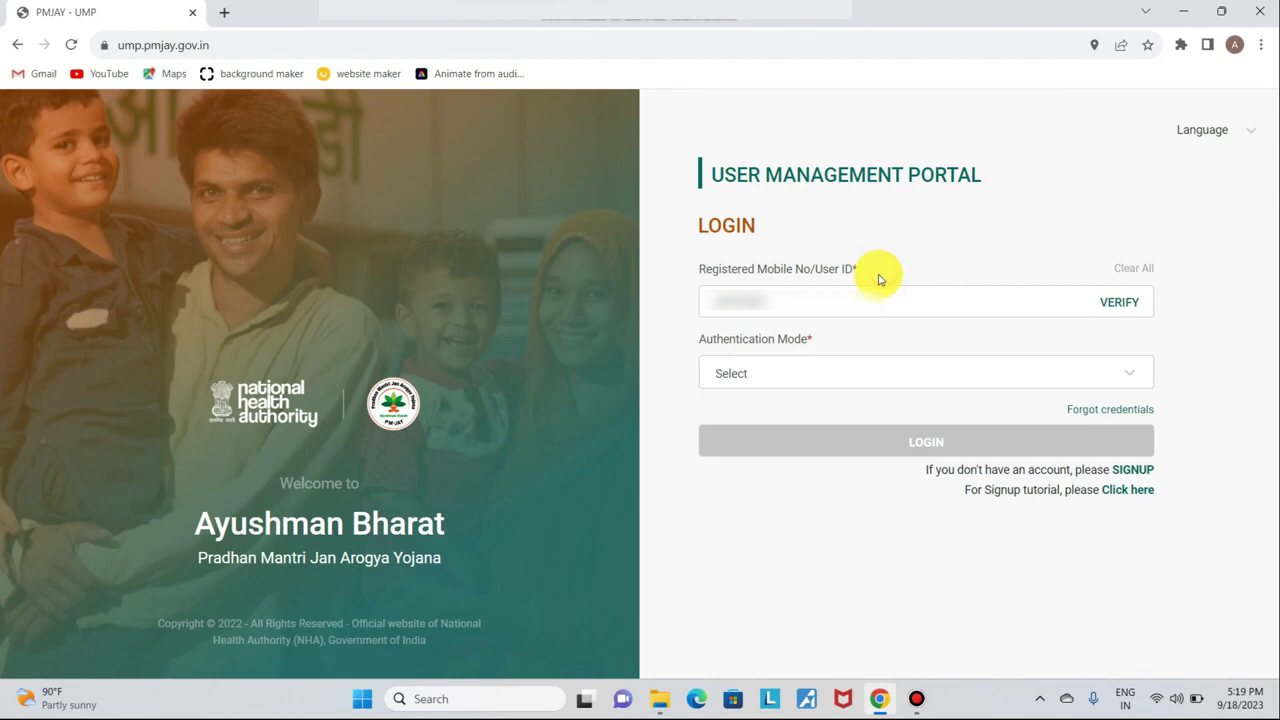
left_click(1121, 302)
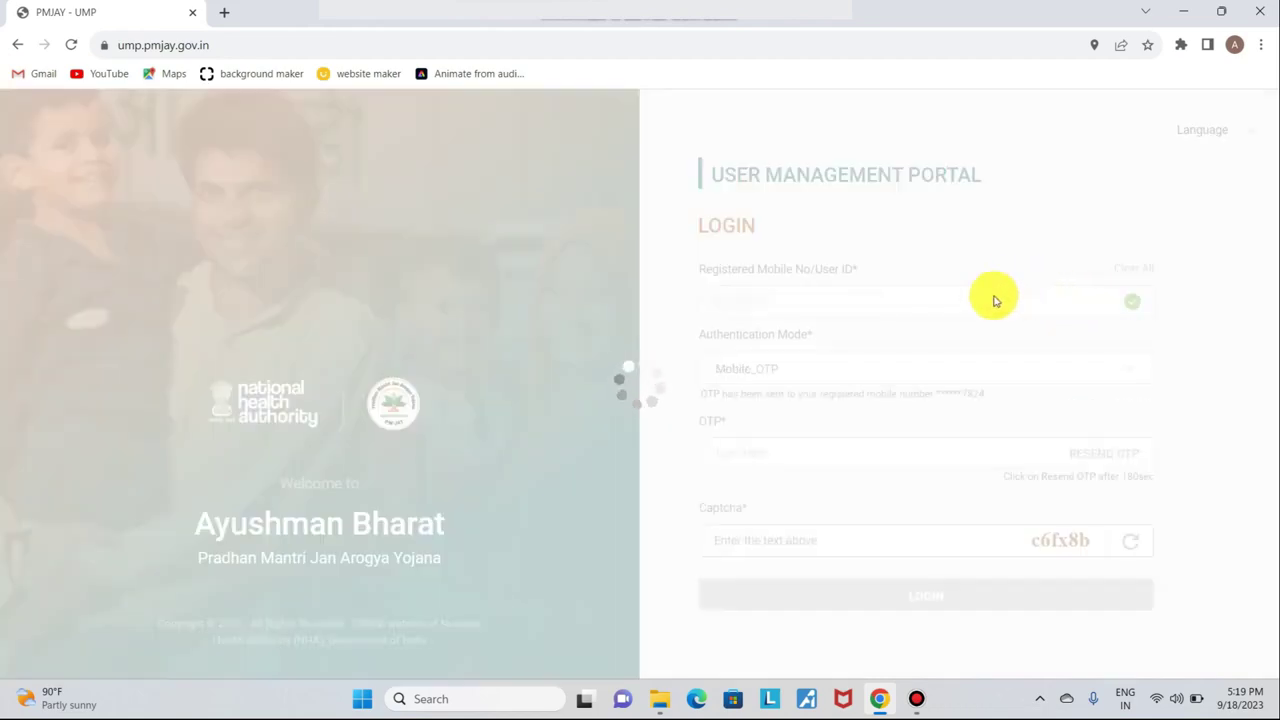
triple_click(797, 334)
left_click(805, 368)
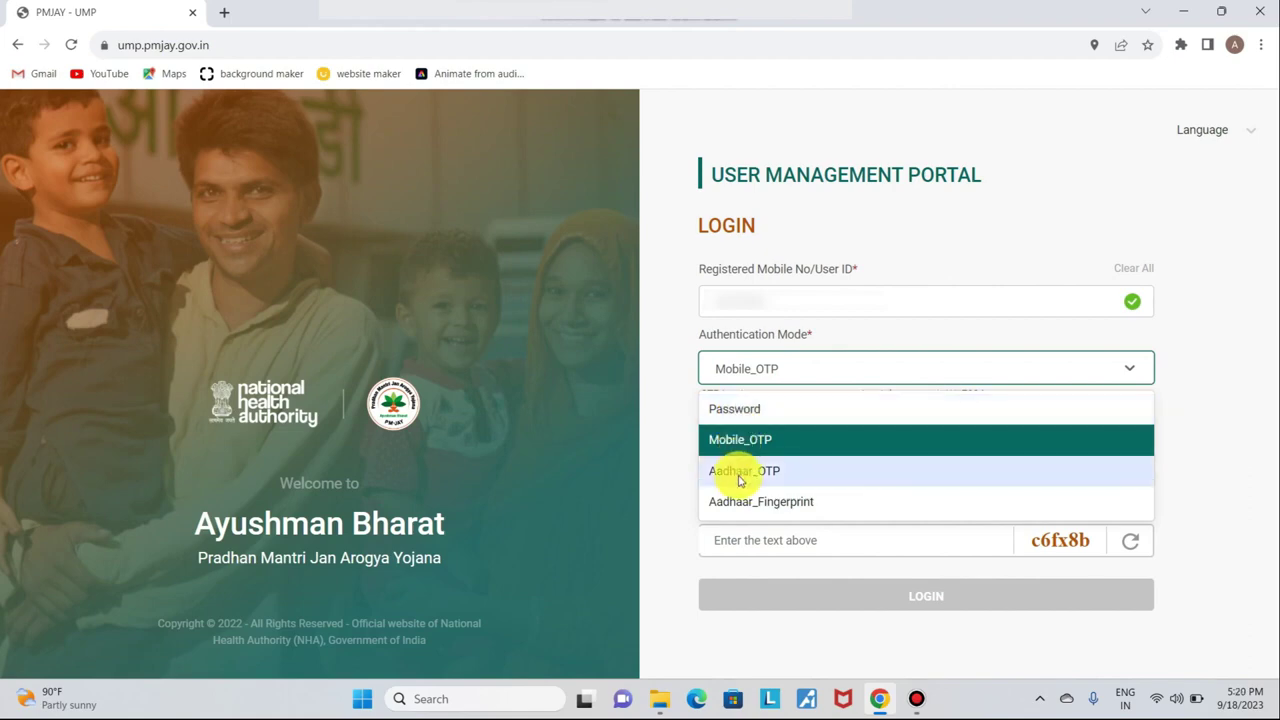
left_click(727, 444)
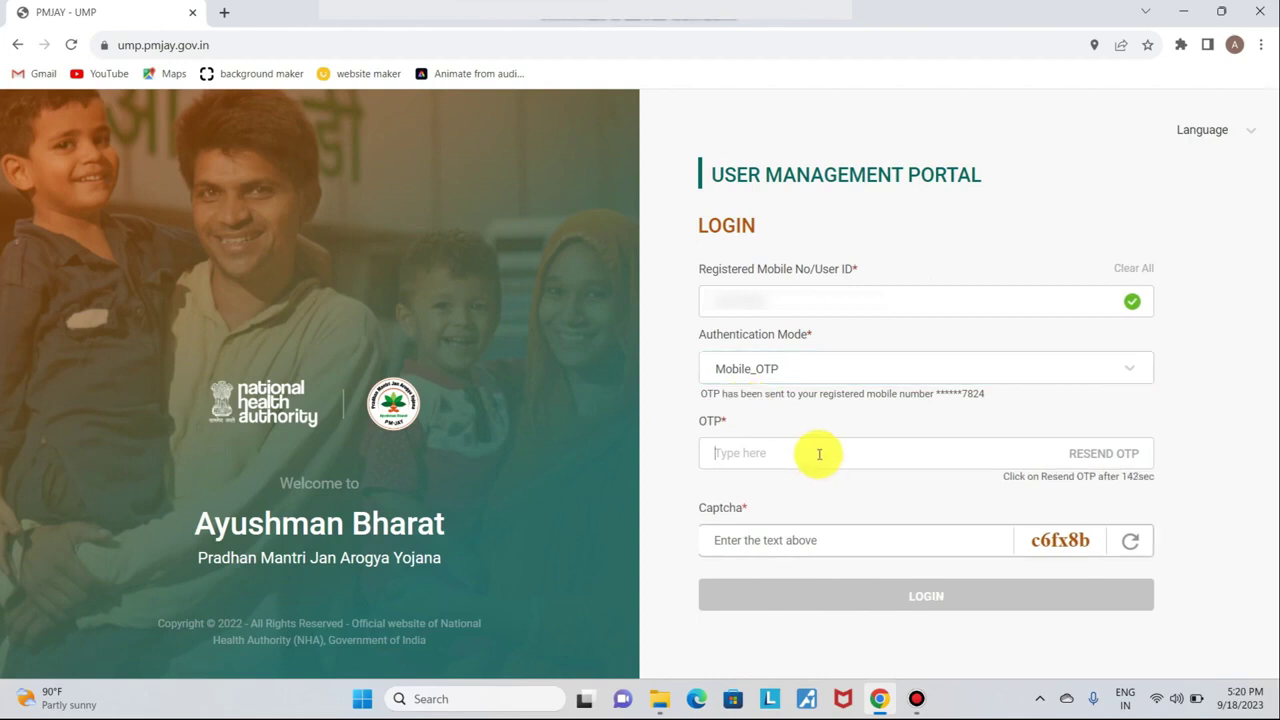
Enter the received mobile OTP and the captcha text, then log in
left_click(809, 546)
type("c")
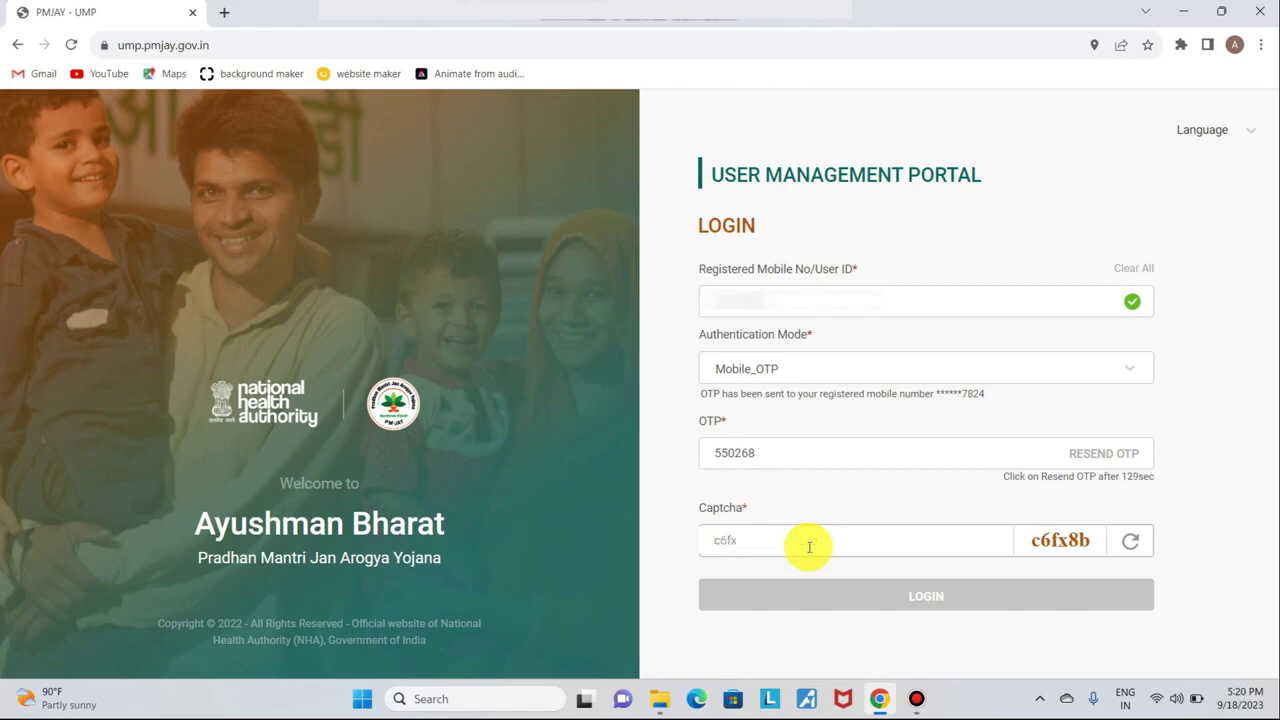
type("6fx8b")
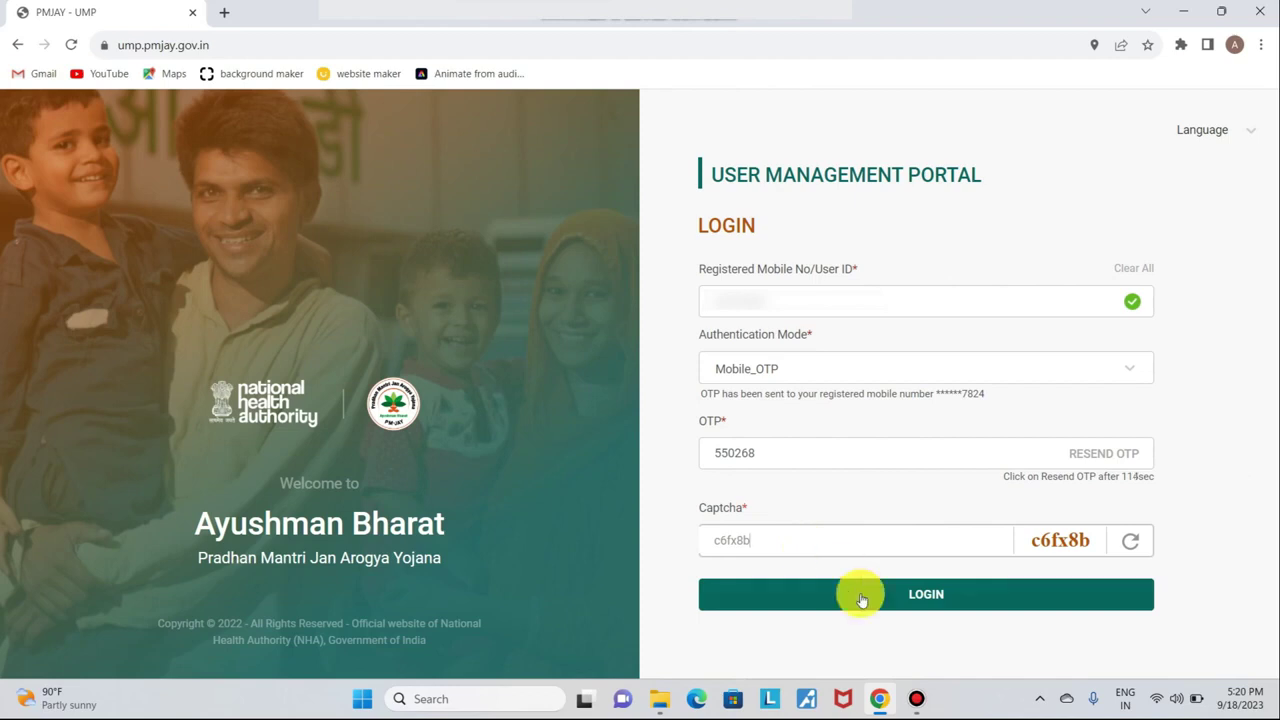
left_click(914, 600)
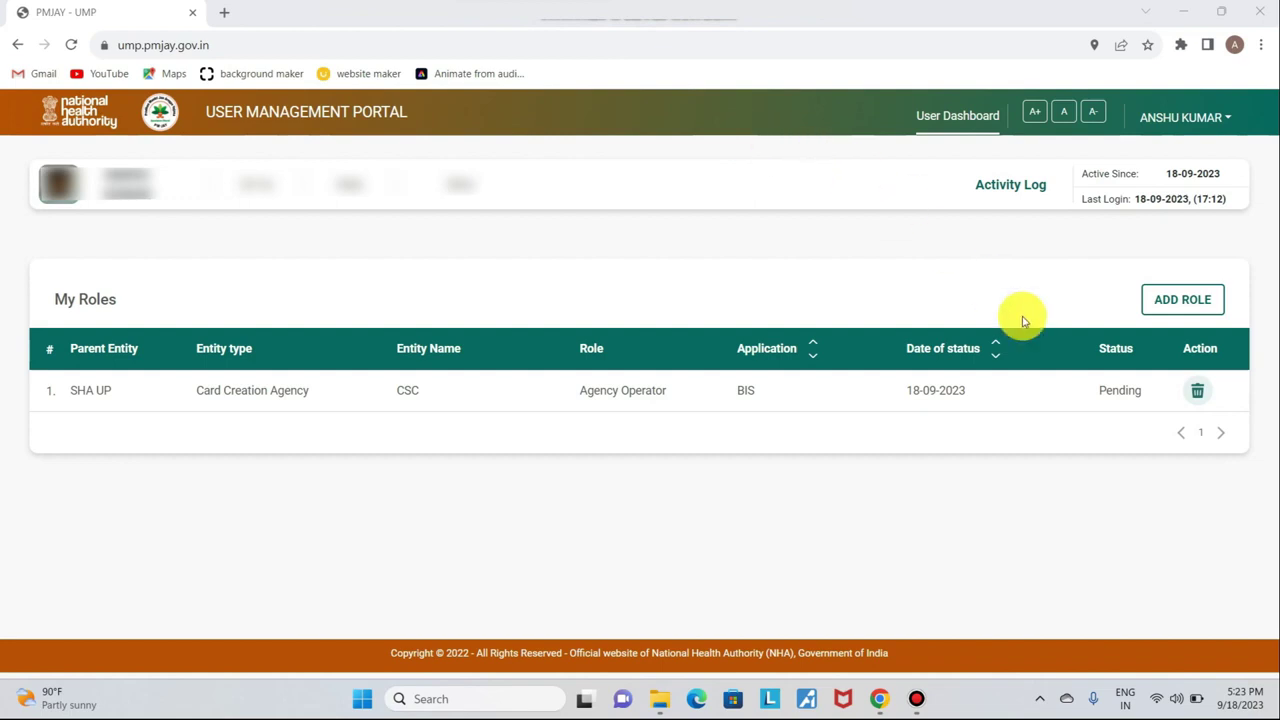
Point out the SHA UP CSC Agency Operator role's Pending status in My Roles
left_click_drag(1089, 389, 1133, 407)
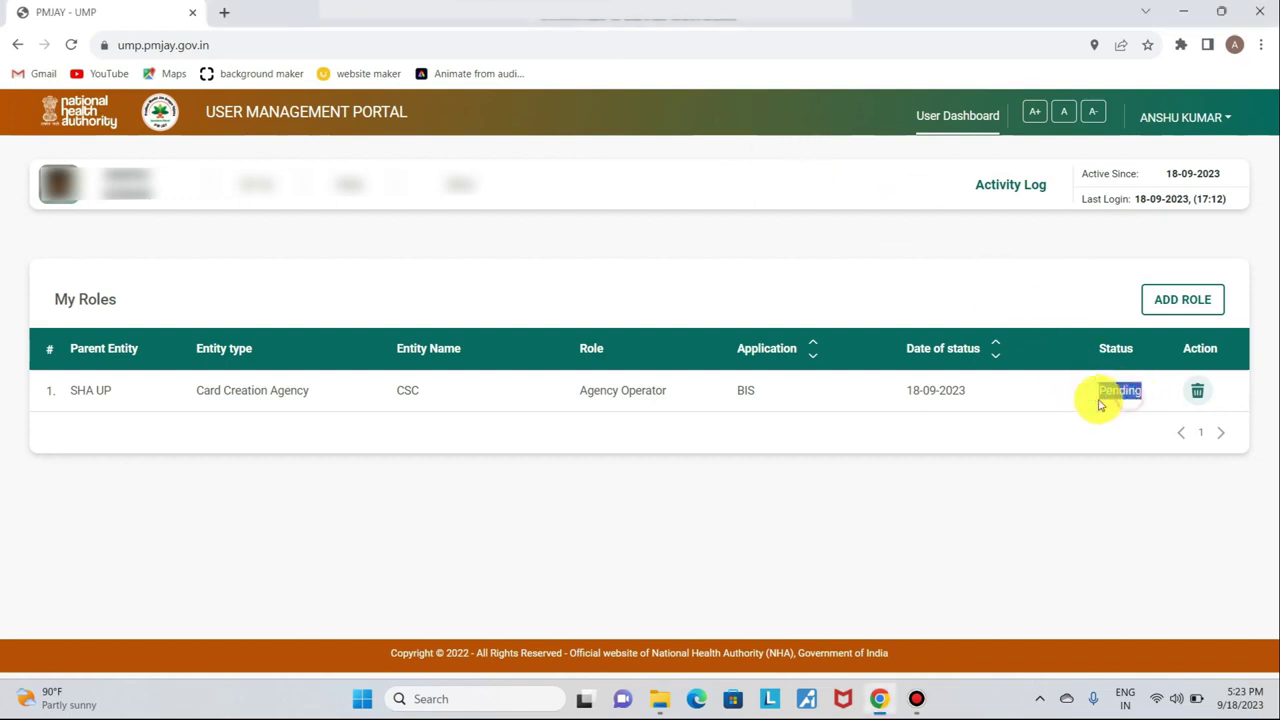
left_click(1099, 398)
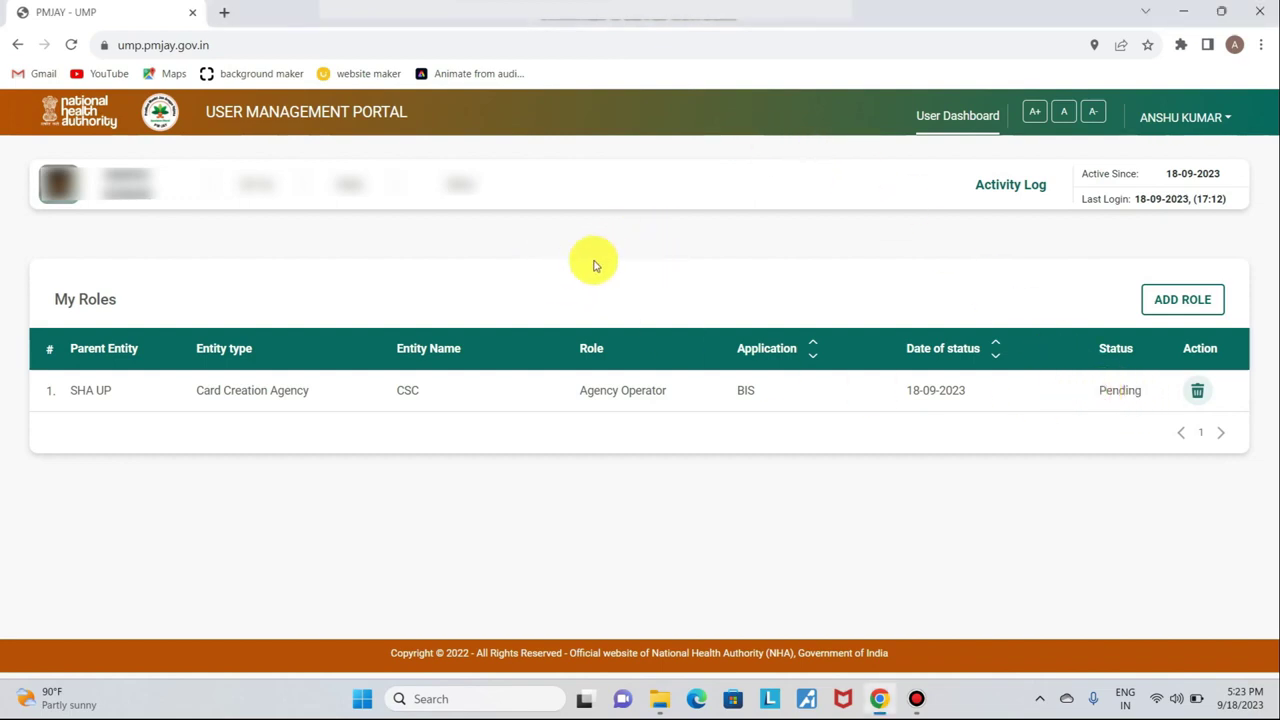